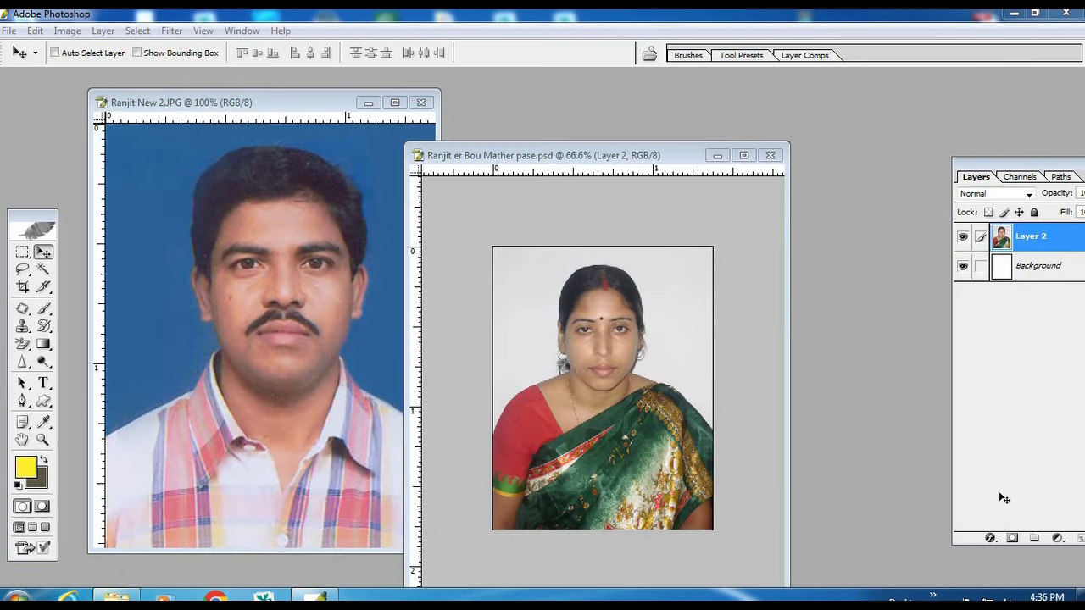
- Arrange the two photo windows side by side and maximize the man's photo
click(331, 280)
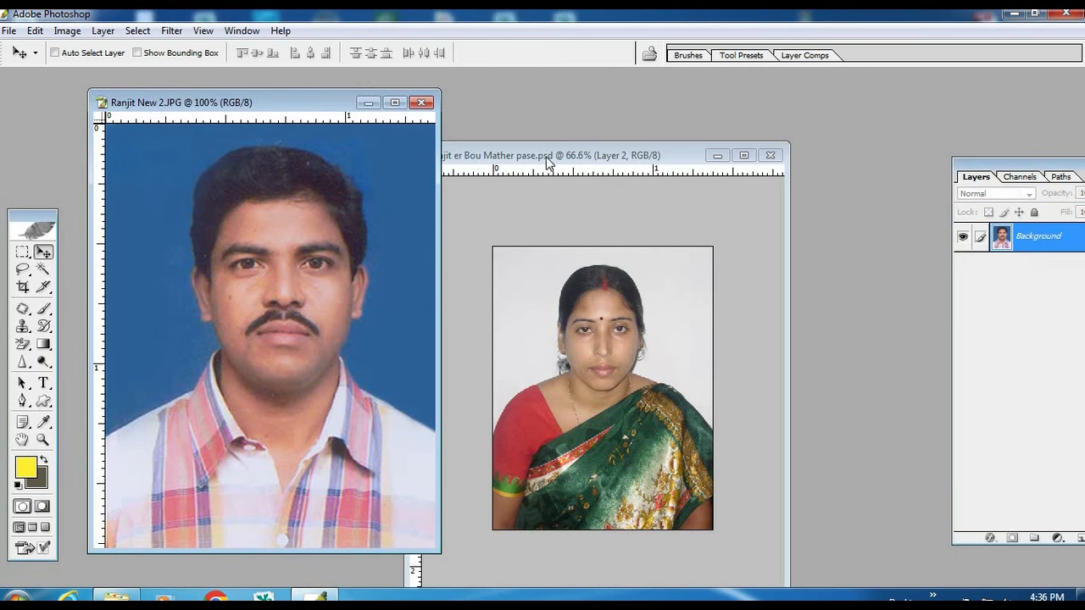
drag(545, 159, 620, 115)
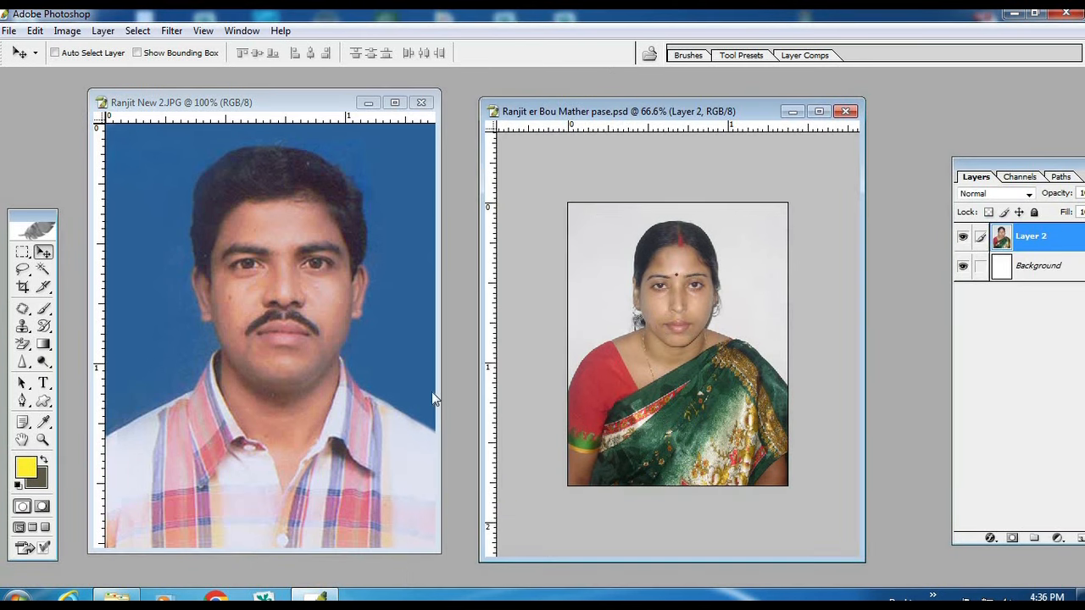
click(331, 313)
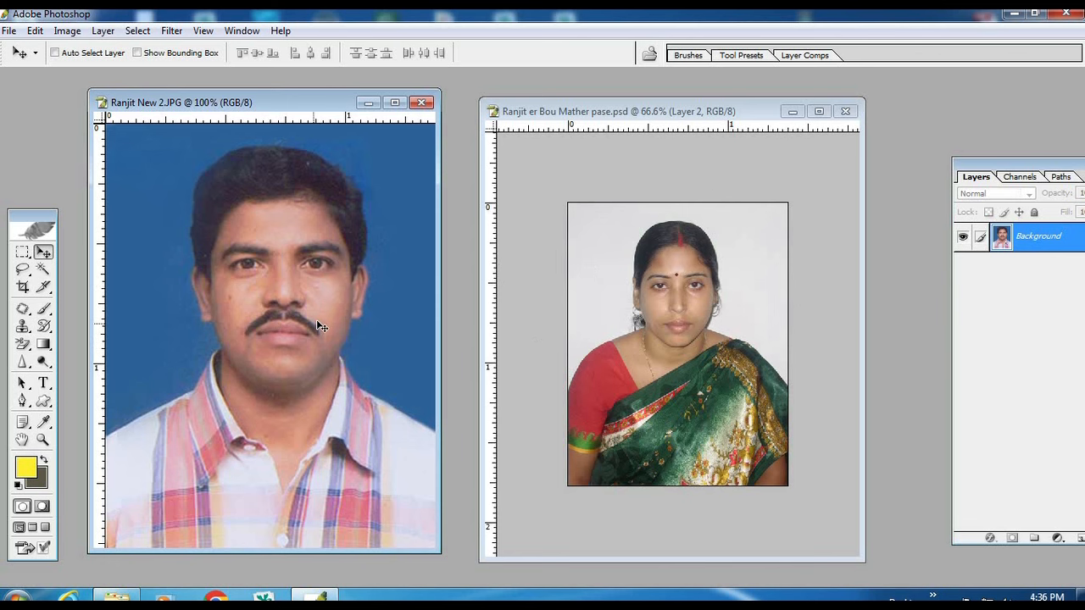
double_click(311, 102)
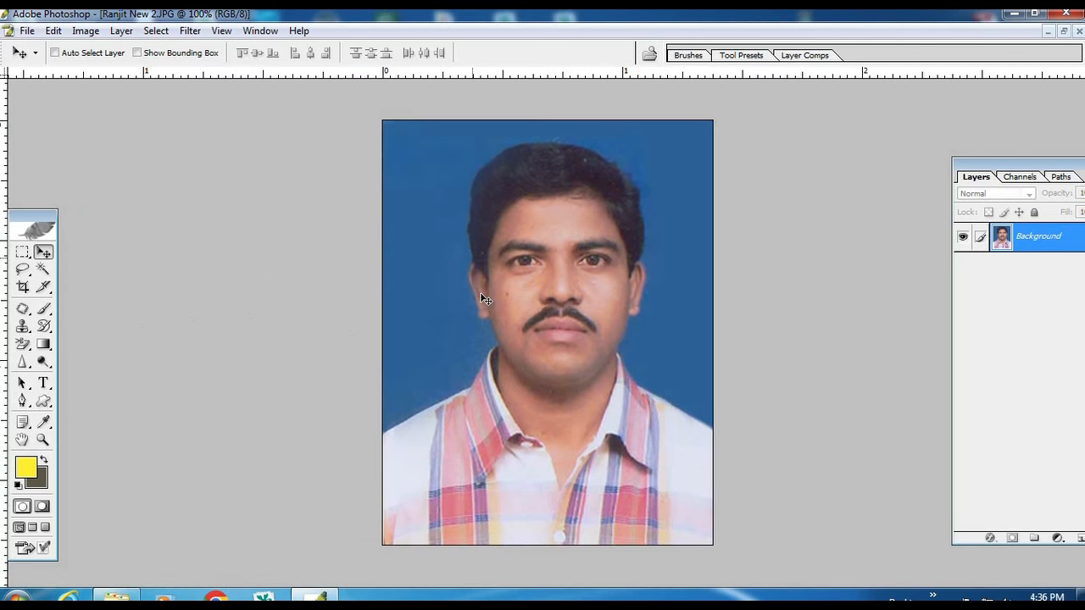
- Start a Pen tool path at the photo's left edge and trace the man's left-hand shoulder and collar up to the neck
key(z)
click(520, 401)
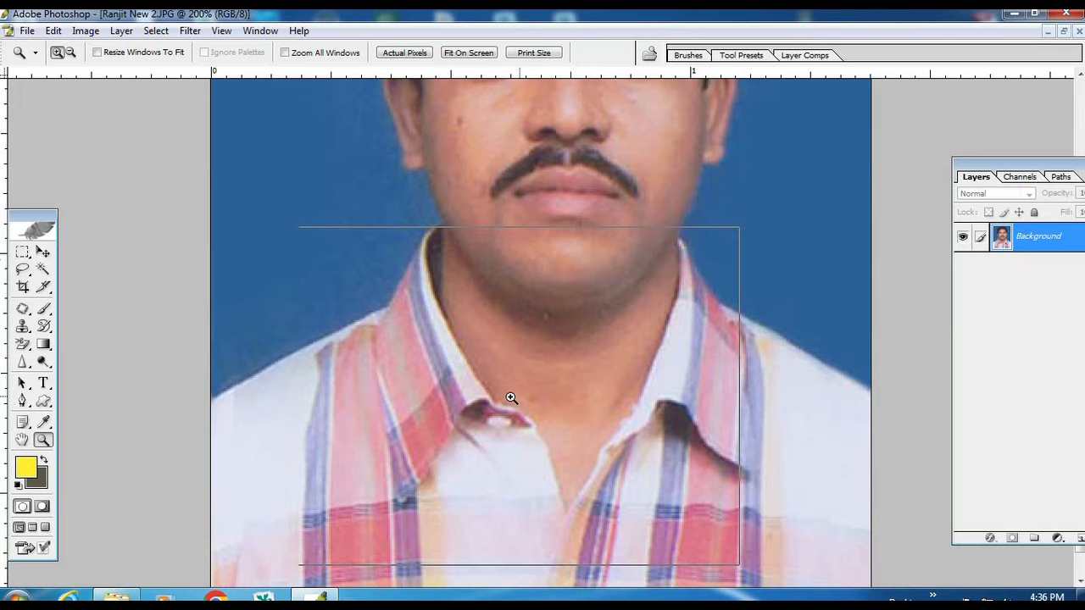
click(509, 399)
key(p)
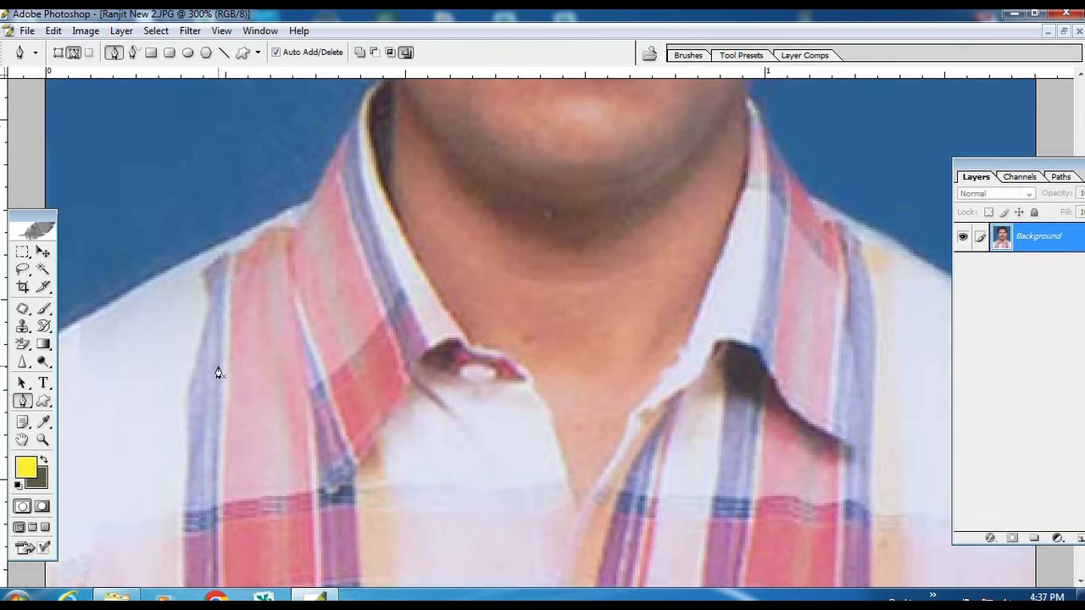
key(Tab)
click(49, 314)
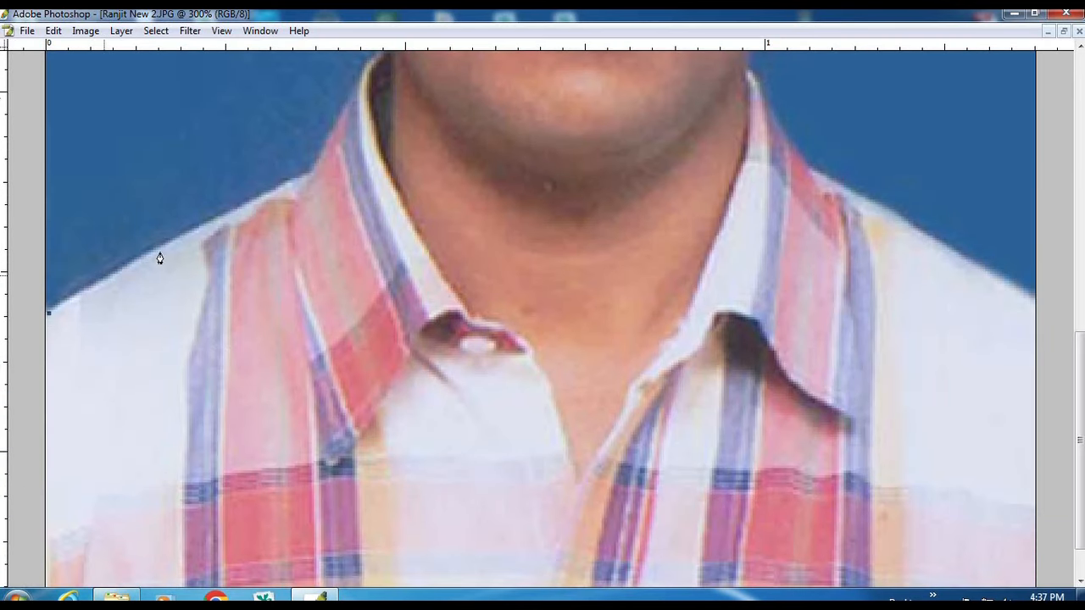
drag(214, 222, 312, 174)
scroll(349, 114, up, 5)
drag(369, 269, 394, 250)
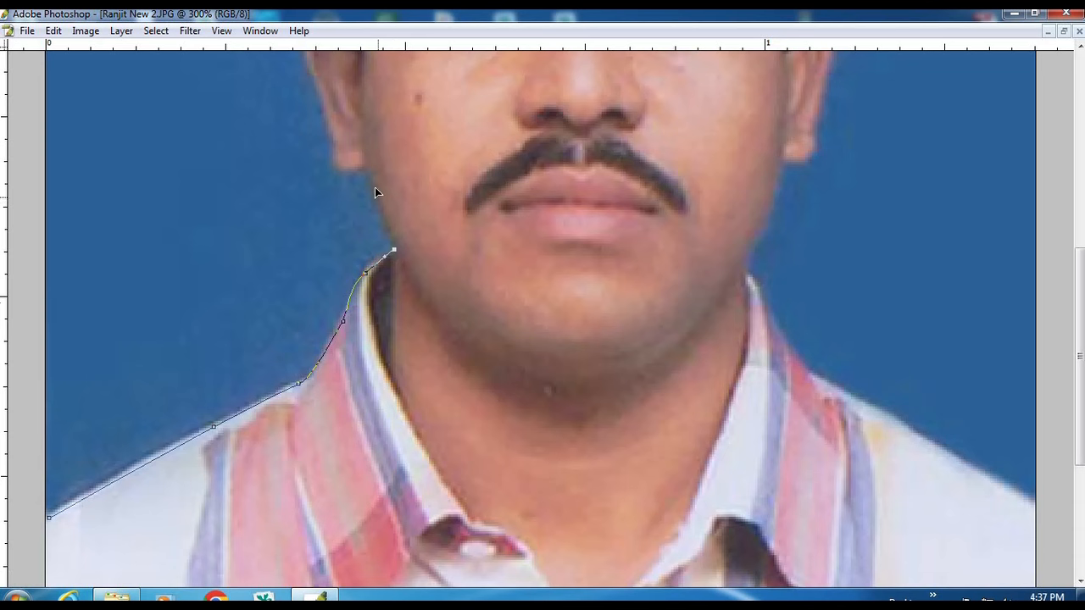
- Continue the path up the left side of the man's jaw, around the ear and along the side hair
drag(368, 178, 334, 150)
scroll(334, 153, up, 5)
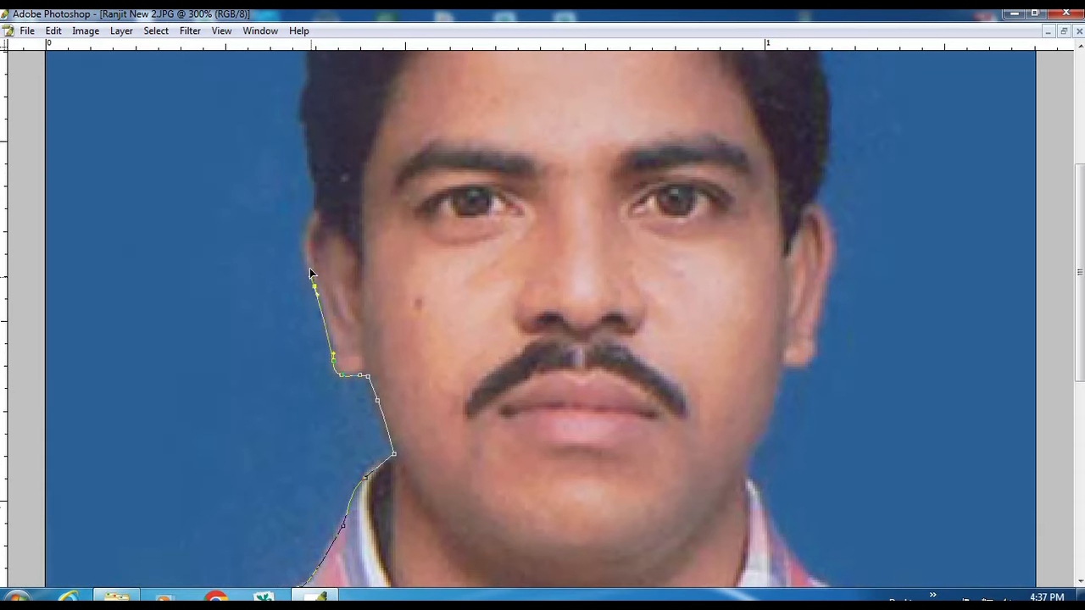
click(315, 210)
click(308, 151)
click(303, 117)
scroll(320, 207, up, 2)
scroll(320, 207, up, 1)
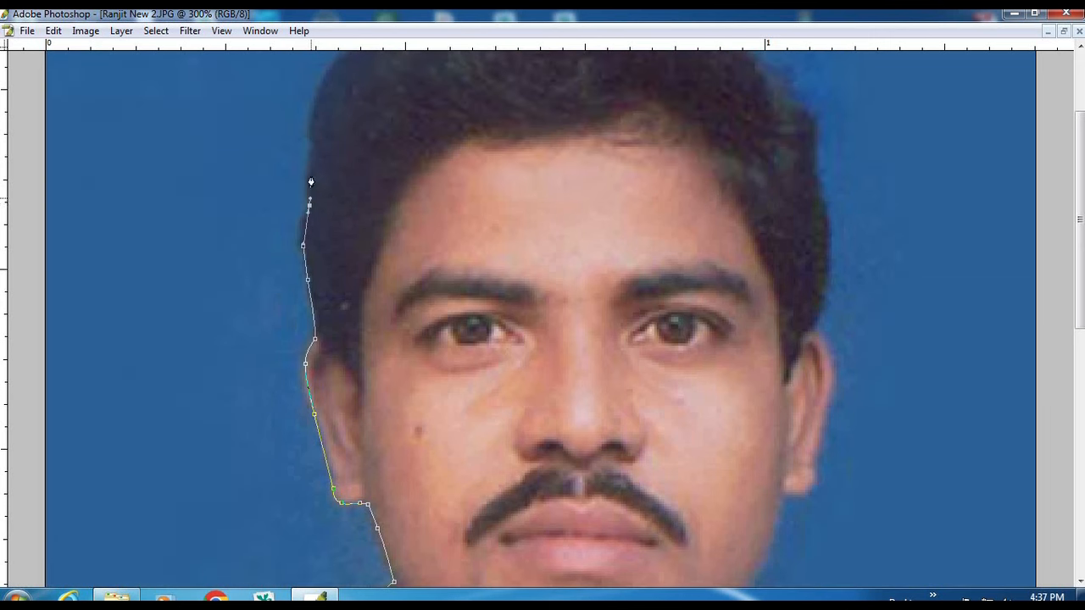
- Continue the path over the top of the man's hair to its upper right side
drag(311, 134, 311, 114)
scroll(338, 175, up, 3)
drag(363, 139, 459, 87)
drag(549, 82, 562, 82)
drag(657, 94, 670, 98)
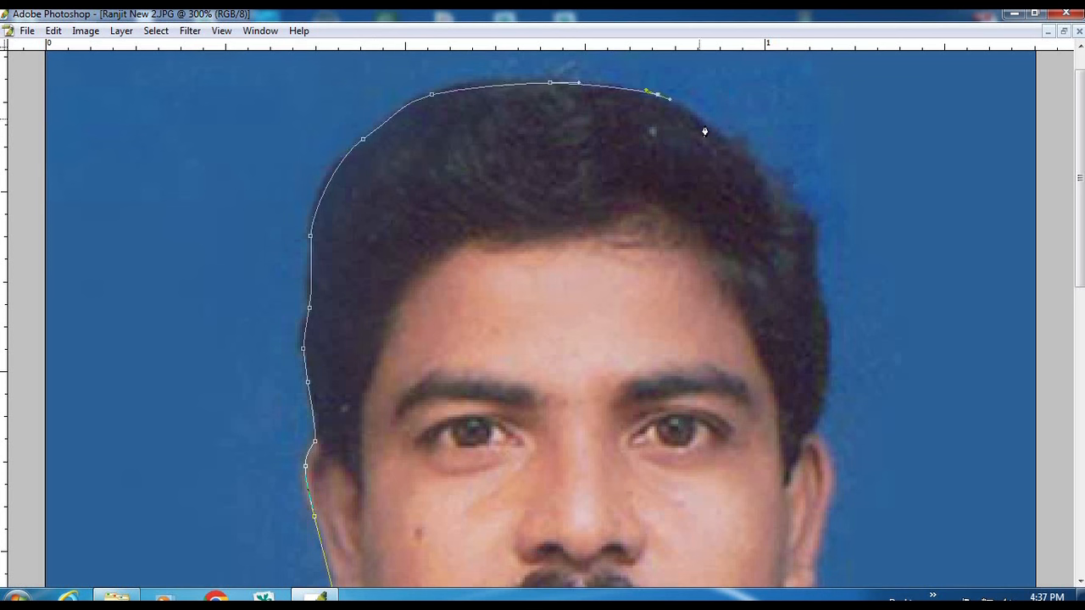
drag(733, 145, 787, 210)
click(806, 221)
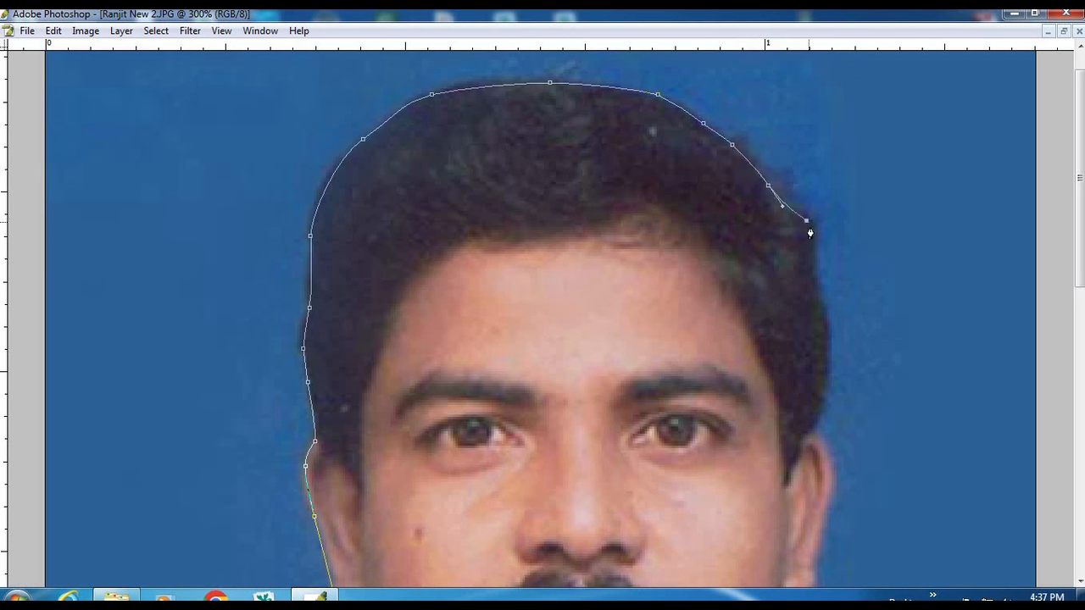
- Trace the path down the right side of the hair and around the right-hand ear to the earlobe
click(813, 280)
drag(827, 322, 829, 332)
drag(828, 376, 812, 437)
scroll(862, 459, down, 2)
drag(833, 423, 830, 446)
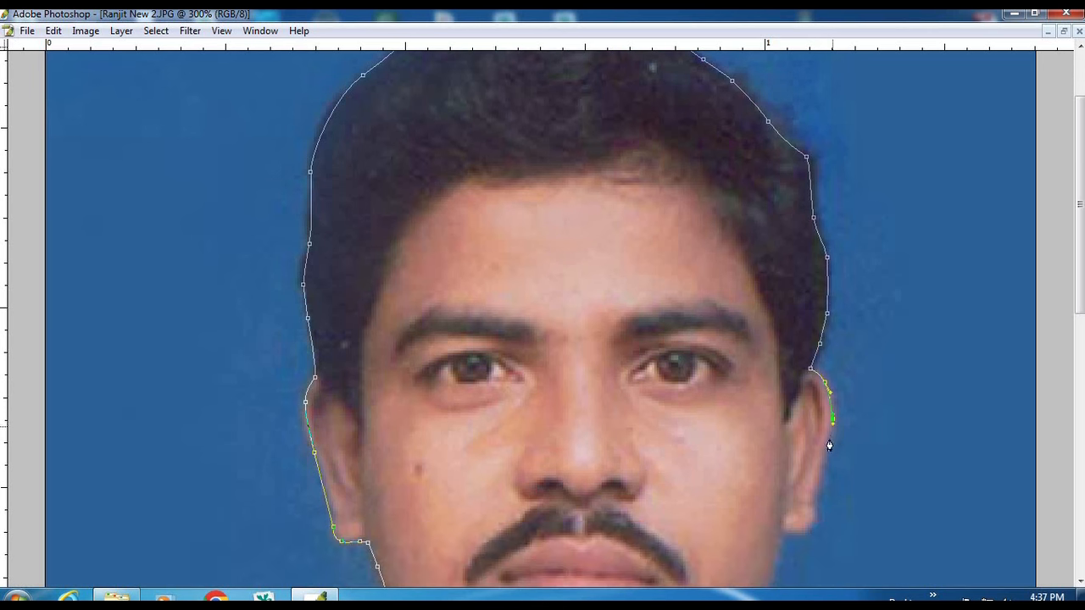
drag(815, 489, 816, 527)
click(784, 532)
- Extend the path down the right-hand jaw and collar, then along the shoulder to the photo's right edge
scroll(784, 475, down, 3)
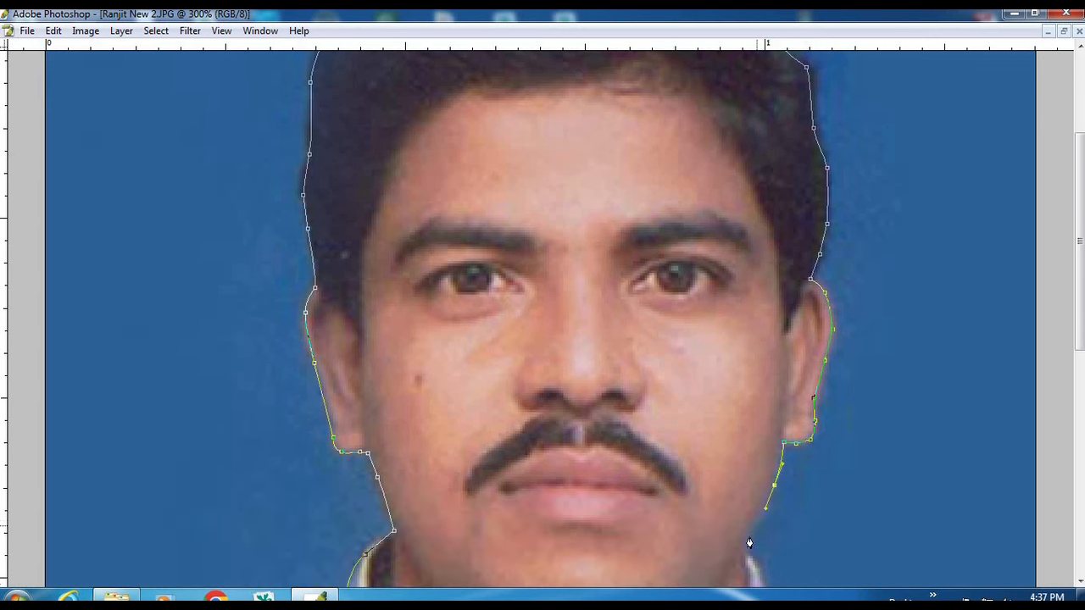
click(750, 537)
scroll(752, 475, down, 5)
click(745, 395)
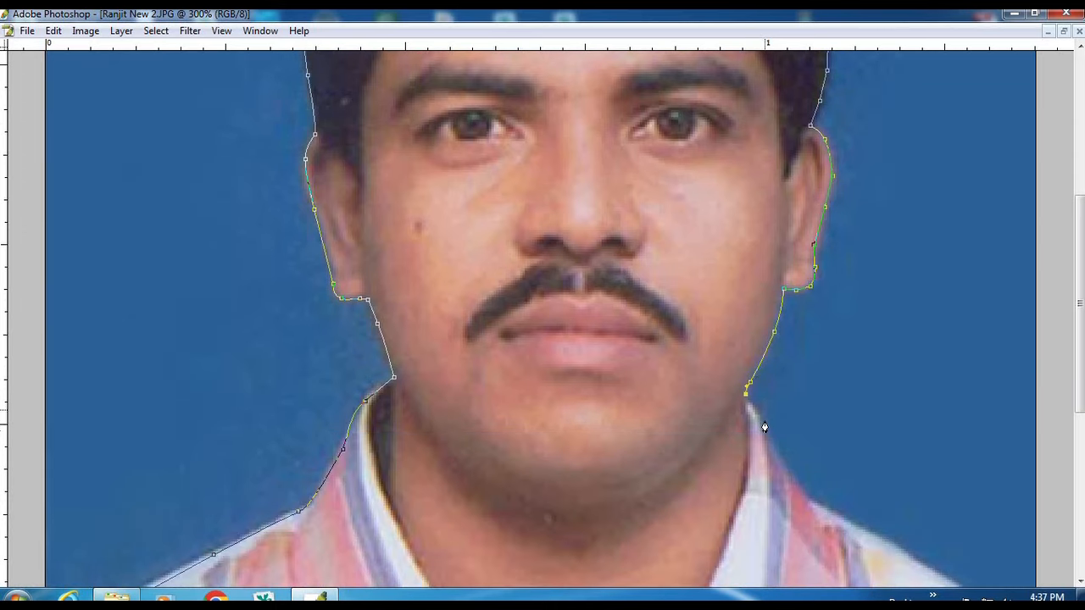
drag(763, 427, 771, 443)
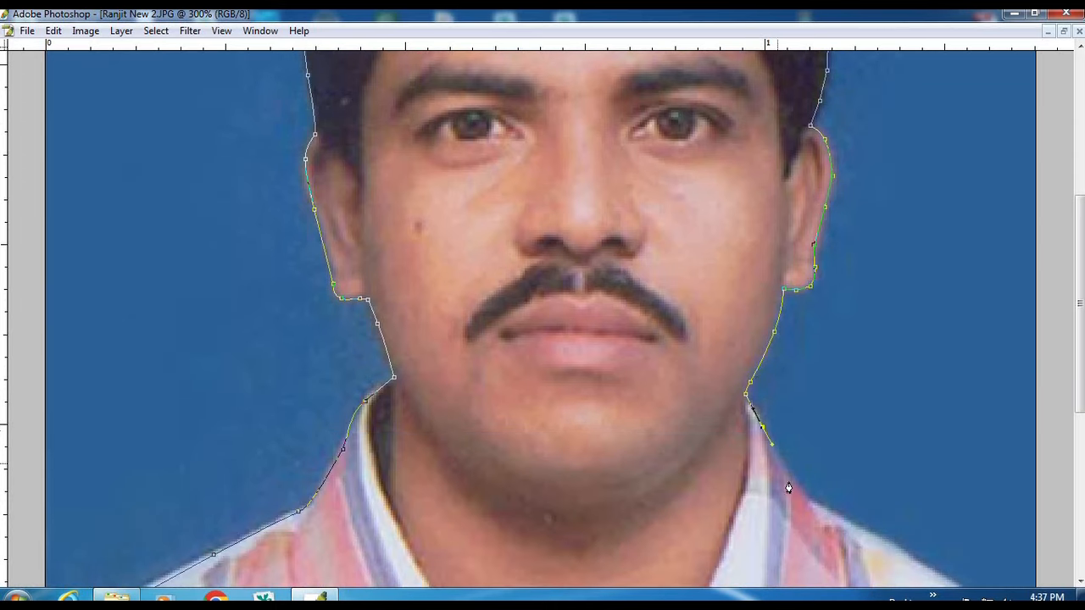
click(898, 548)
scroll(898, 475, down, 7)
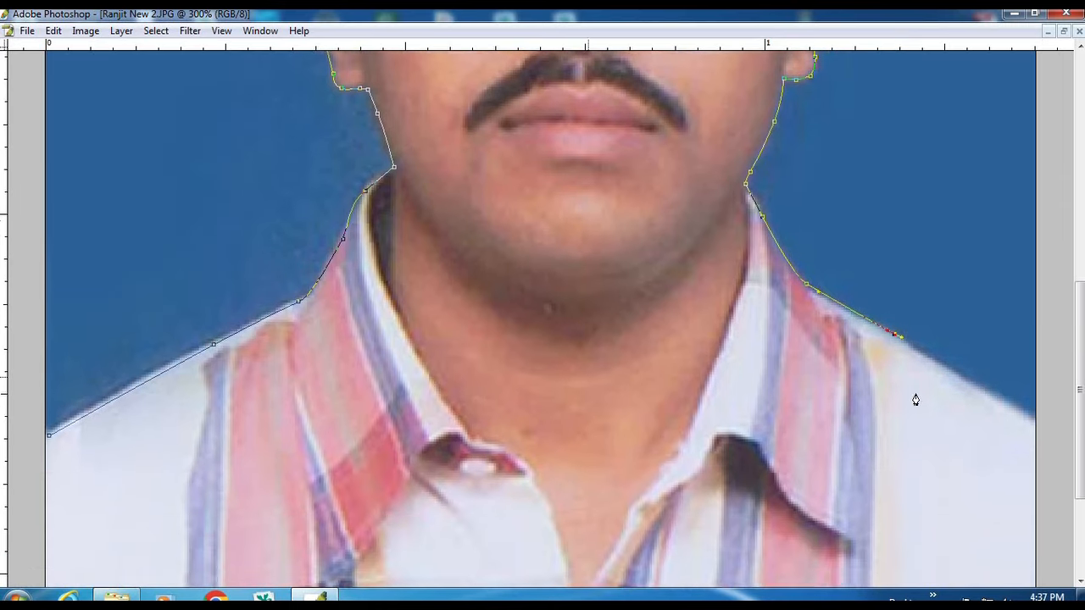
key(f)
drag(743, 328, 769, 349)
drag(804, 390, 811, 405)
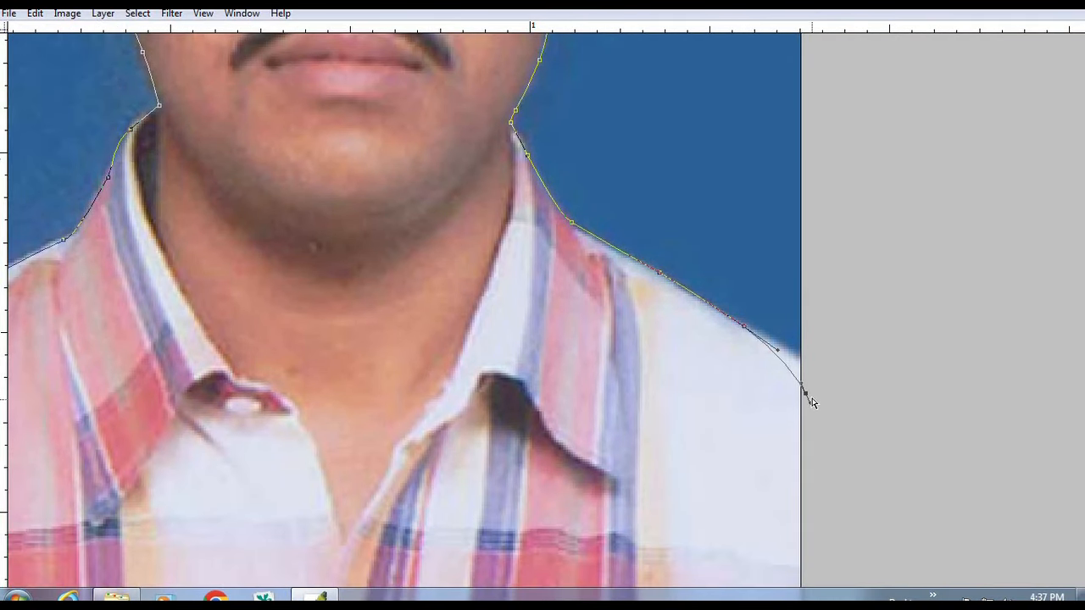
- Close the path around the outside of the photo's lower part and convert it into a selection of the man
key(ctrl+alt+0)
click(681, 501)
drag(436, 535, 409, 526)
drag(361, 455, 362, 438)
click(376, 413)
key(ctrl+Return)
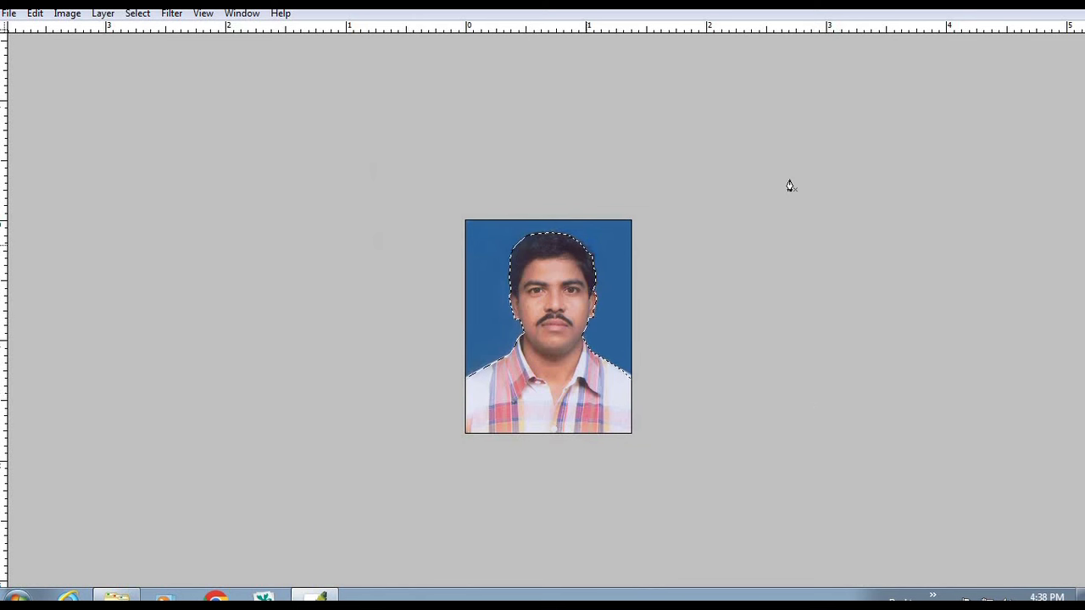
- Feather the selection around the man by 2 pixels
scroll(780, 254, down, 3)
key(ctrl+alt+d)
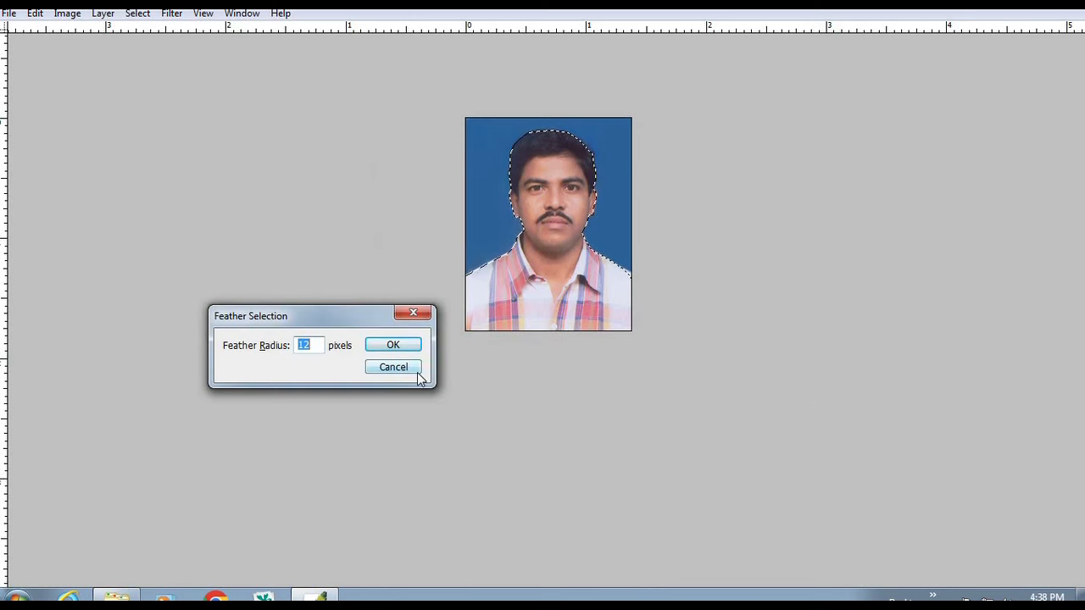
text(2)
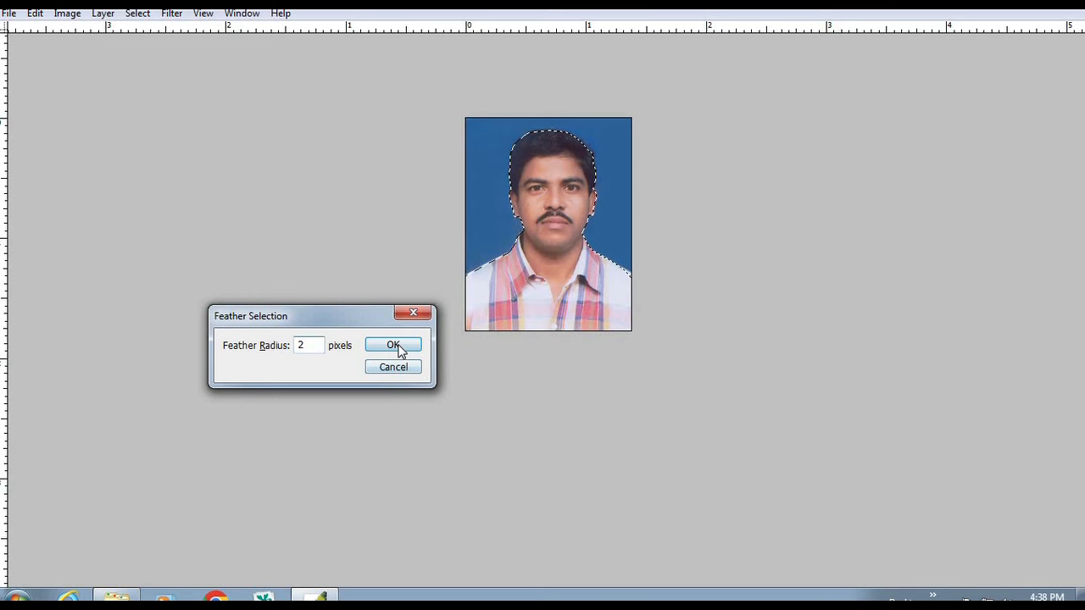
click(393, 347)
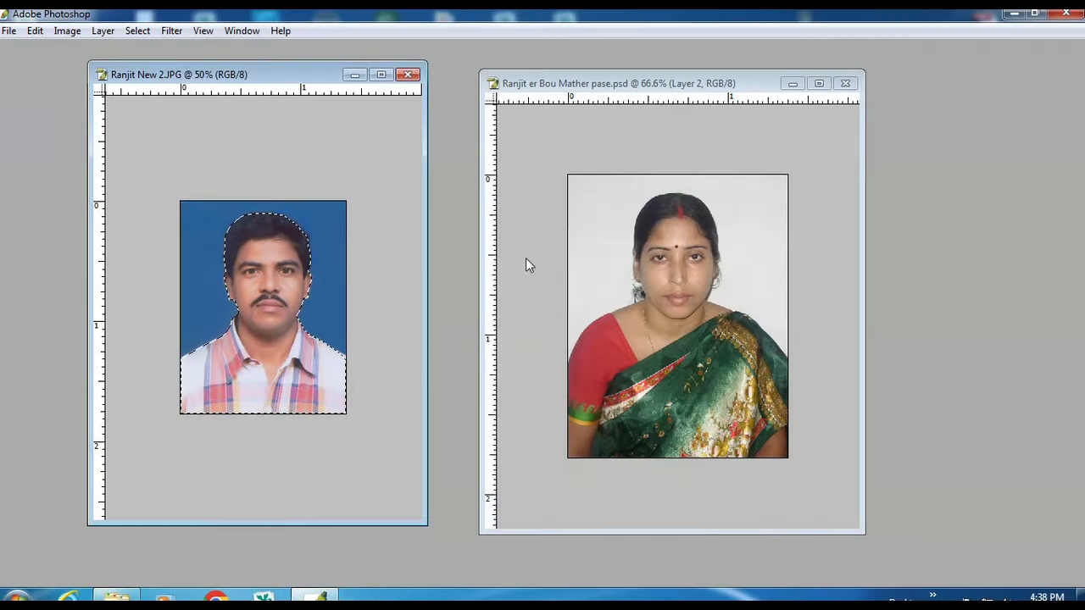
- Maximize the woman's photo, show its layers and shift Layer 2 slightly to the right
double_click(679, 83)
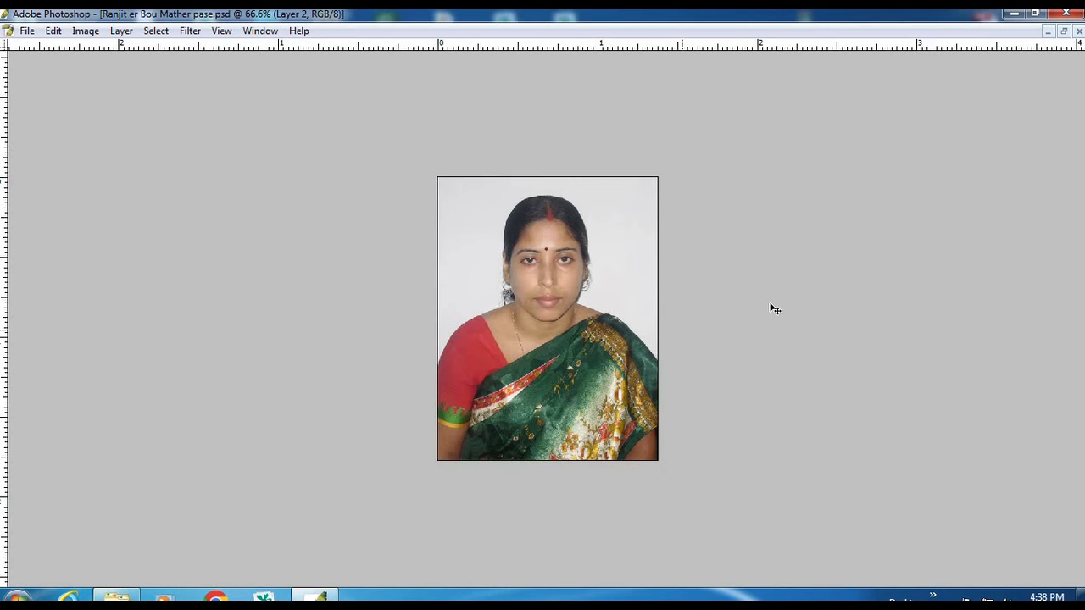
key(F7)
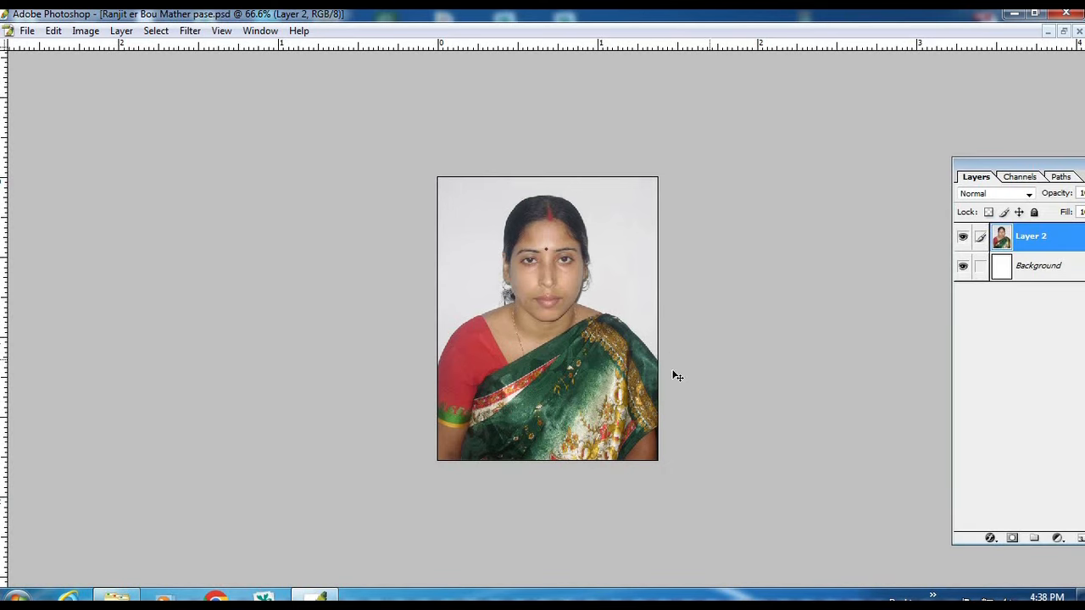
right_click(572, 348)
click(616, 360)
mouse_move(562, 363)
mouse_down()
mouse_move(702, 363)
mouse_move(487, 357)
mouse_move(582, 355)
mouse_move(547, 366)
mouse_move(556, 357)
mouse_up()
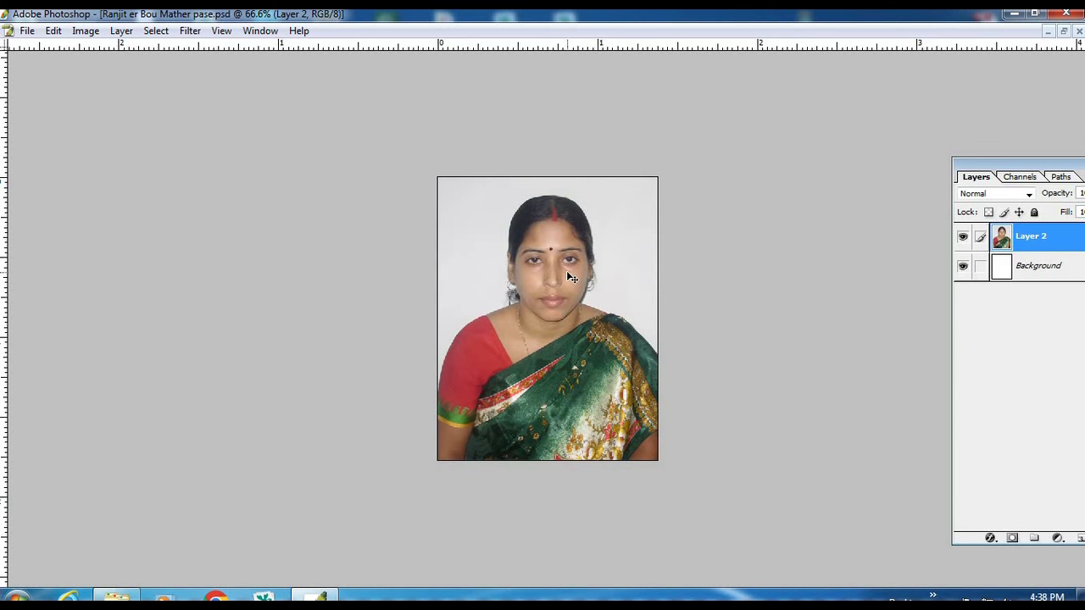
- Rotate the canvas of the woman's photo 90° clockwise and select Layer 2
scroll(567, 271, up, 1)
click(86, 31)
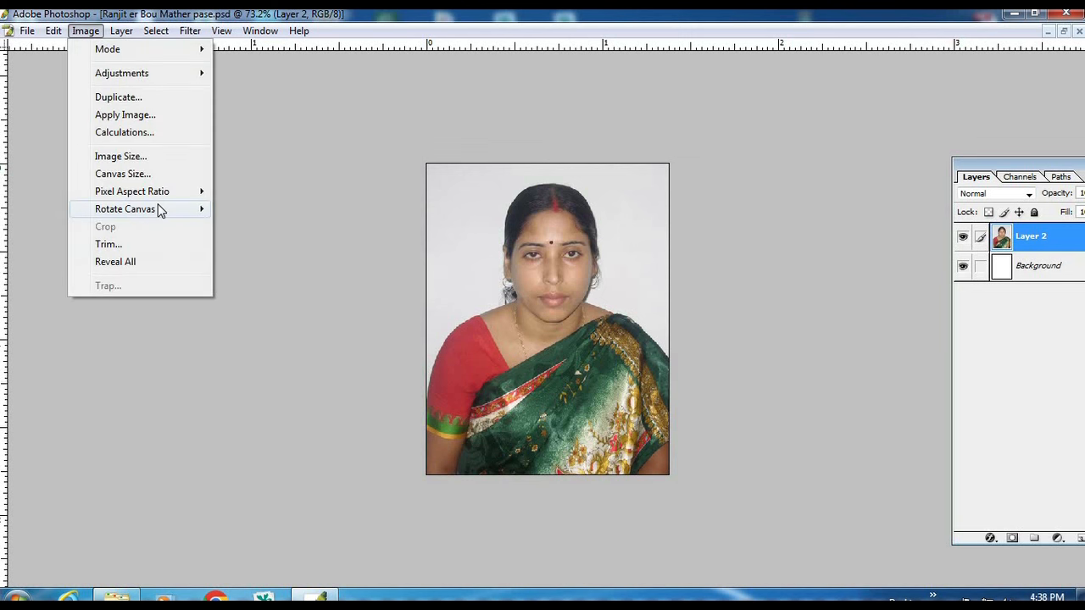
mouse_move(127, 208)
click(307, 235)
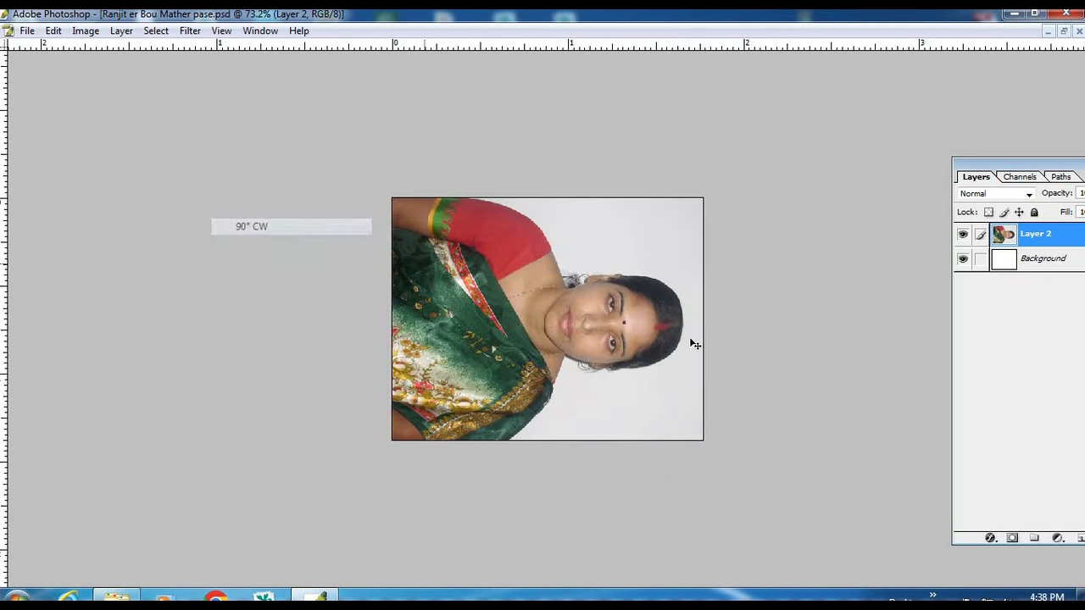
right_click(471, 313)
click(515, 325)
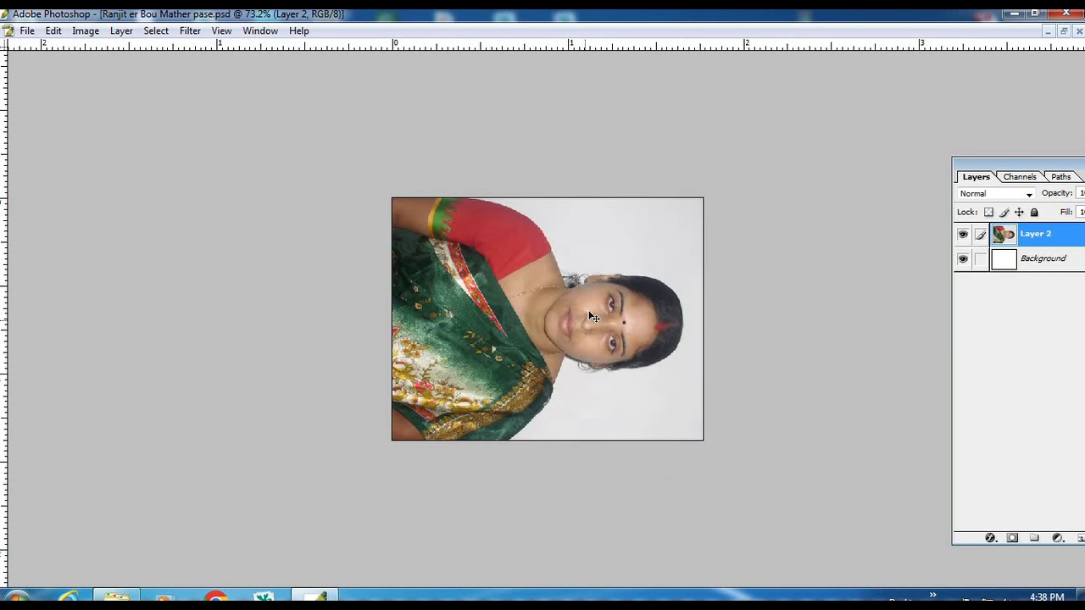
- Check the rotated document's image size in centimetres without changing it, with both photo windows restored
click(1064, 32)
right_click(709, 87)
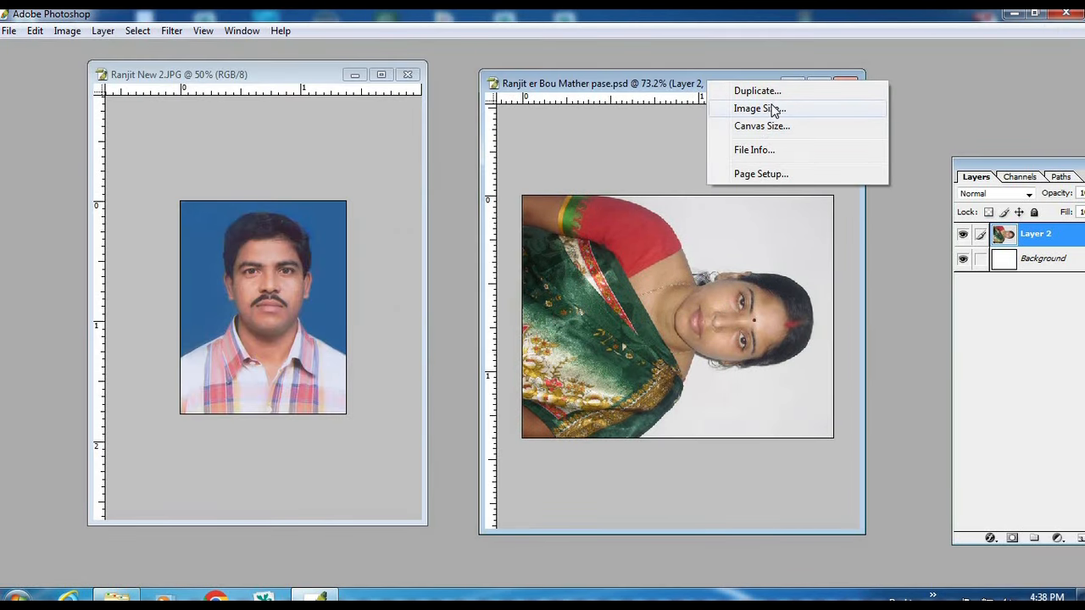
click(773, 109)
click(871, 405)
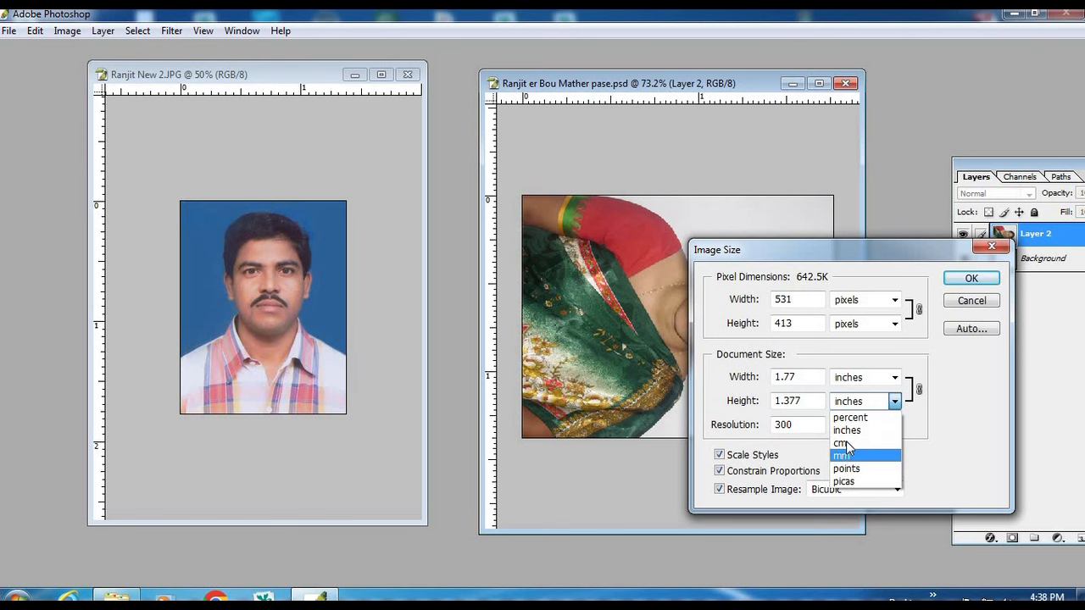
click(848, 441)
click(971, 302)
drag(696, 83, 617, 126)
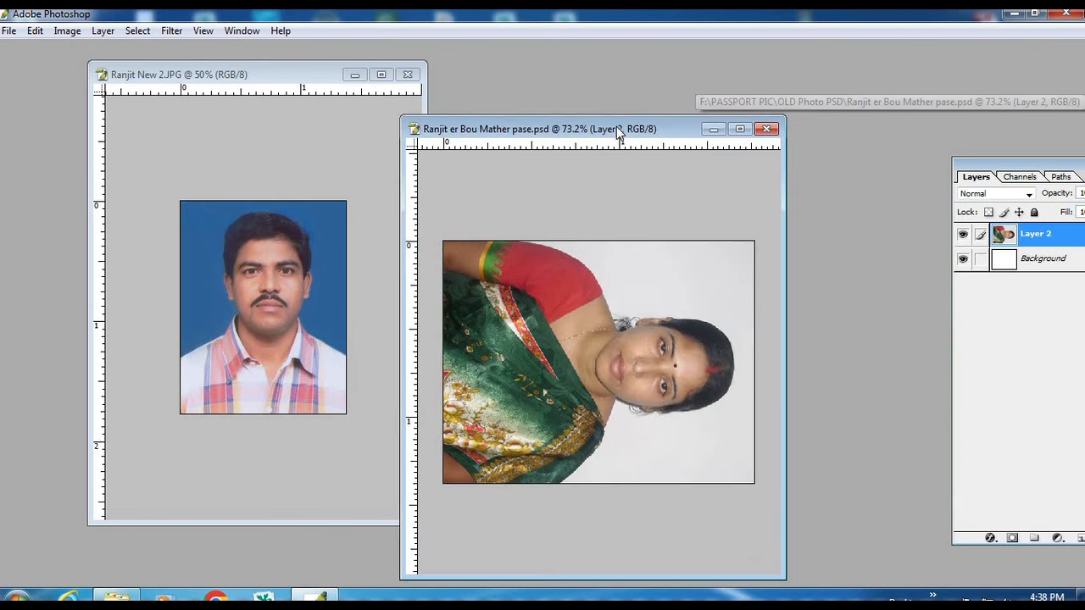
- Rotate Layer 2 90° counter-clockwise so the woman is upright, and move her to the canvas's right side
key(ctrl+0)
right_click(512, 294)
click(550, 303)
key(ctrl+t)
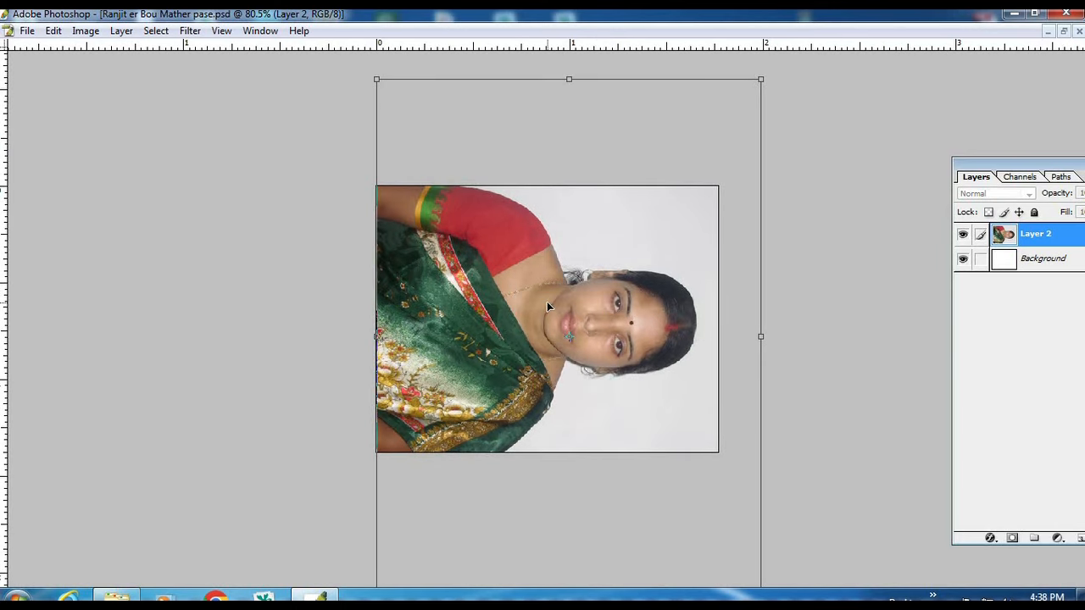
right_click(542, 302)
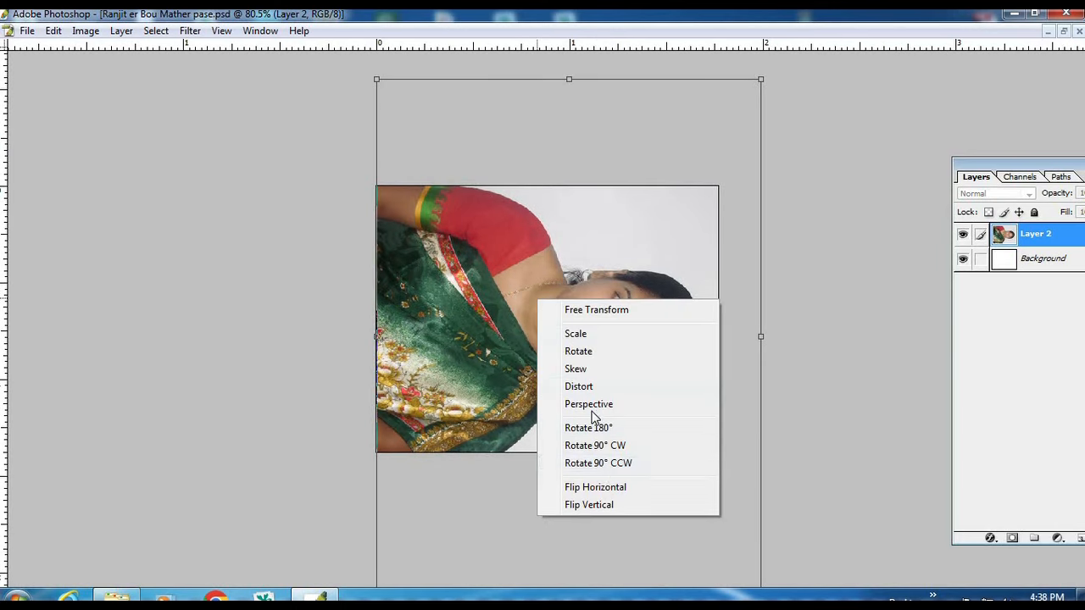
click(614, 464)
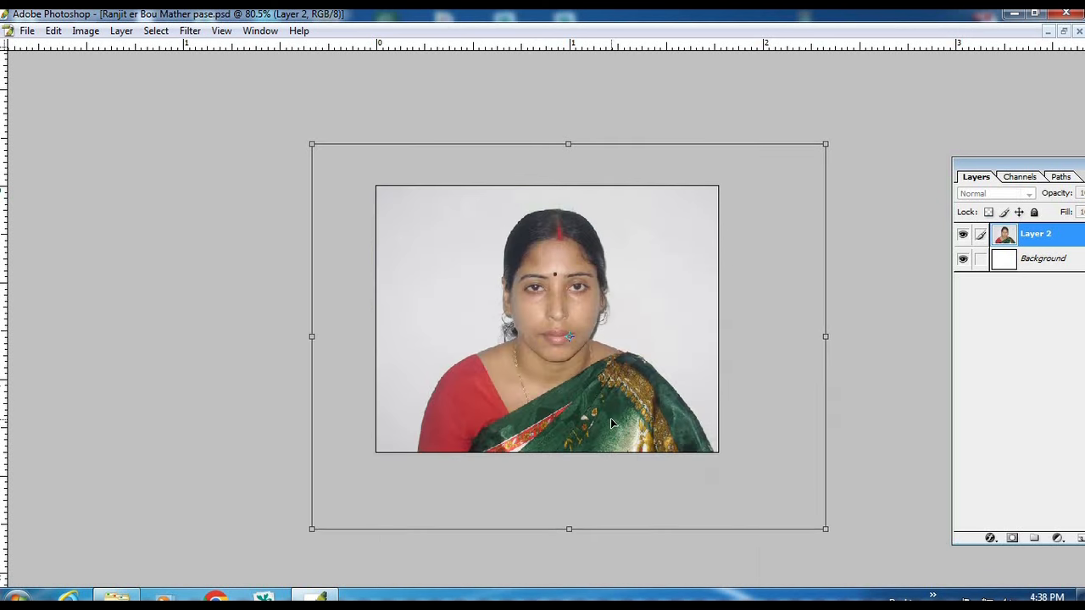
key(Return)
drag(608, 404, 648, 396)
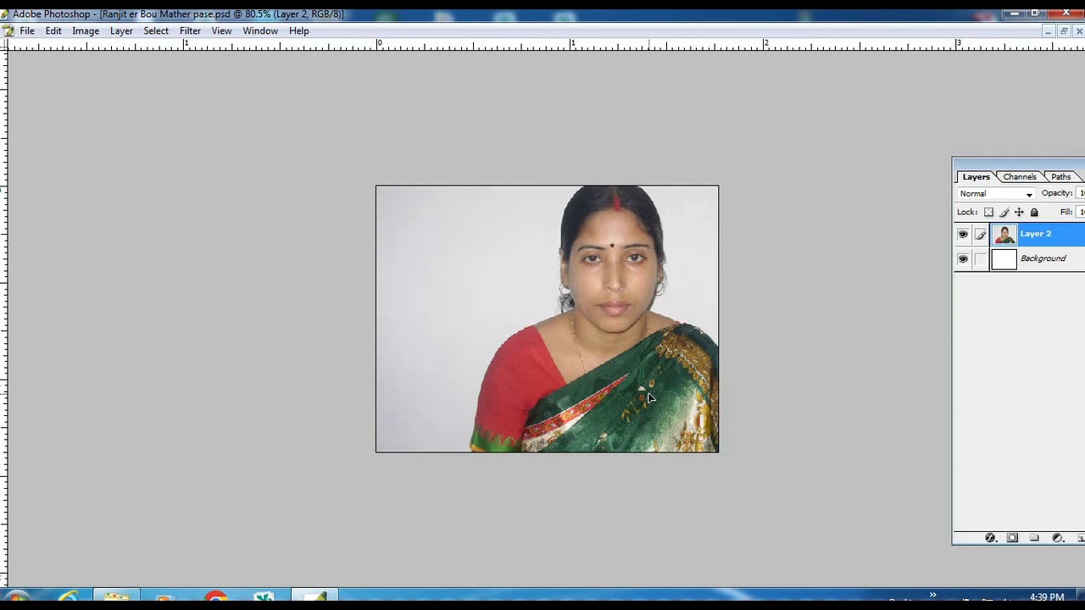
- Show the tools, delete a narrow full-height strip of background along Layer 2's left side, and deselect it
key(Tab)
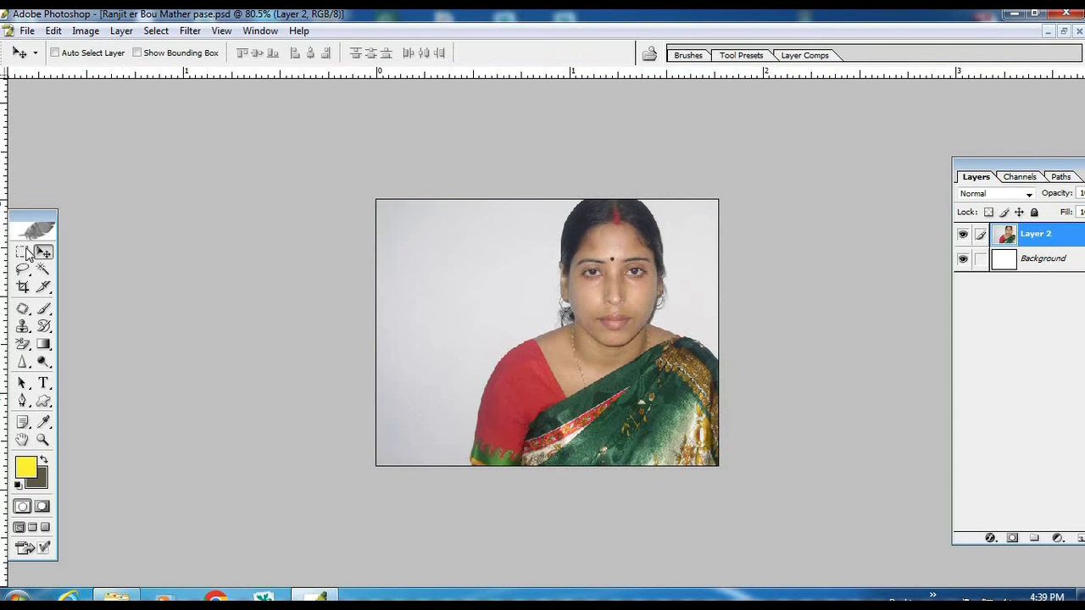
key(m)
drag(377, 200, 447, 466)
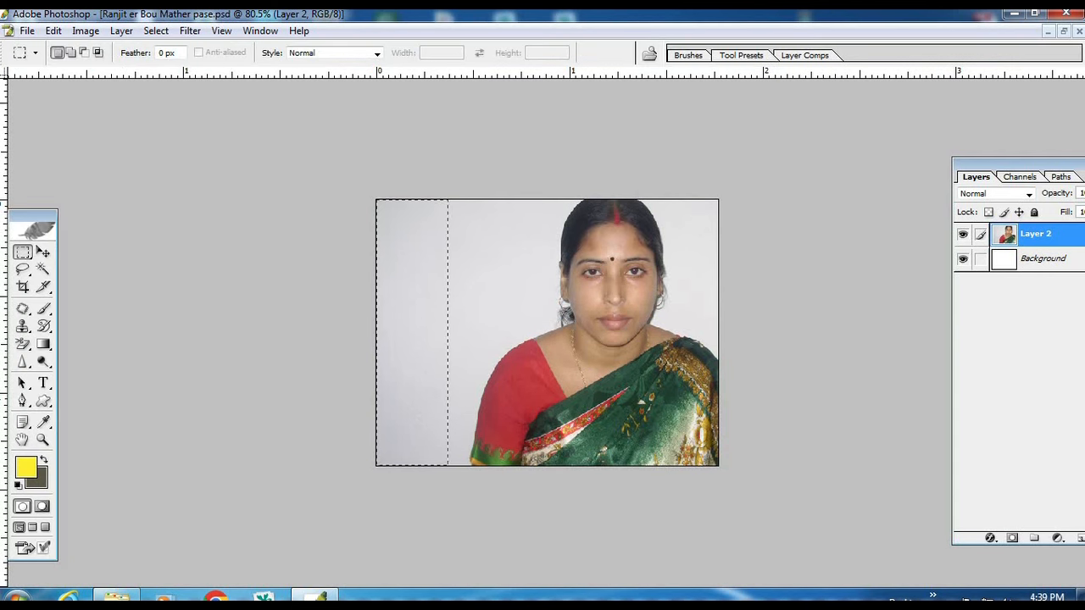
key(Delete)
key(ctrl+d)
key(v)
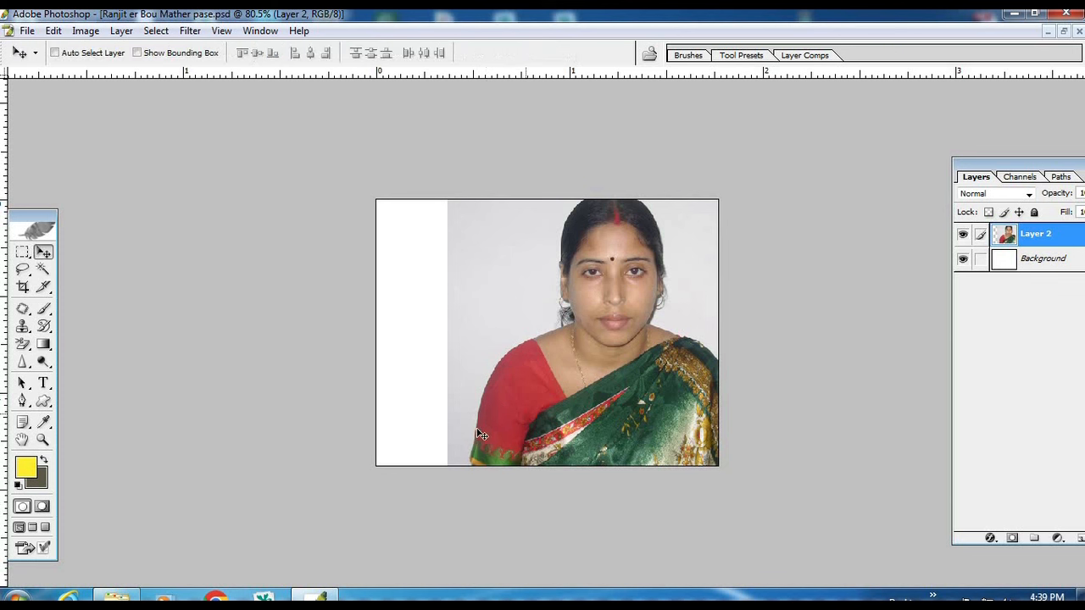
- Select the canvas's left strip and stretch Layer 2's remaining background leftward until it covers the emptied area
click(22, 252)
drag(375, 198, 467, 475)
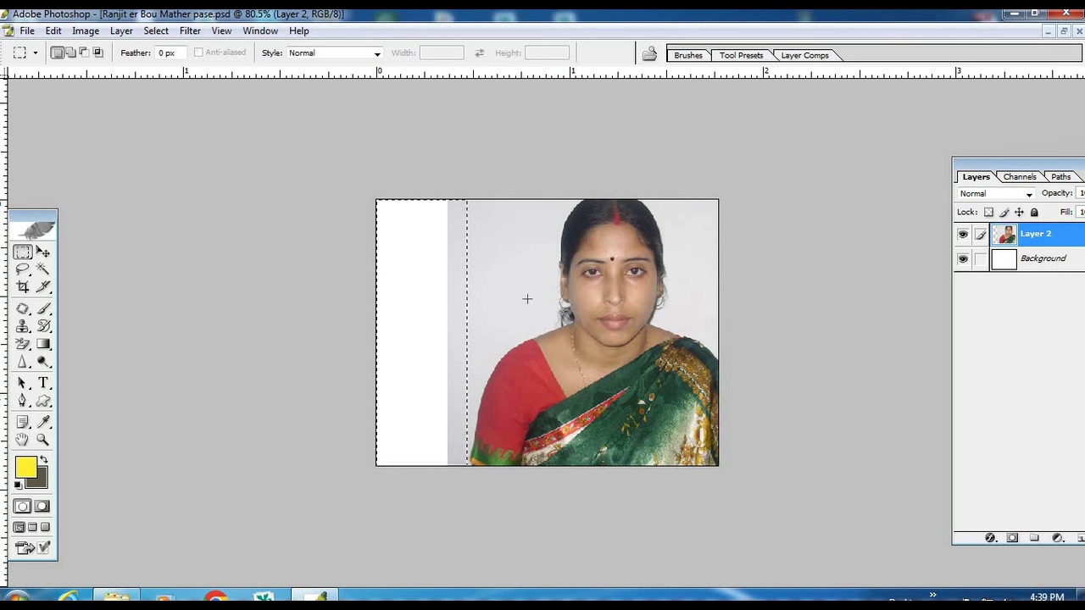
key(ctrl+t)
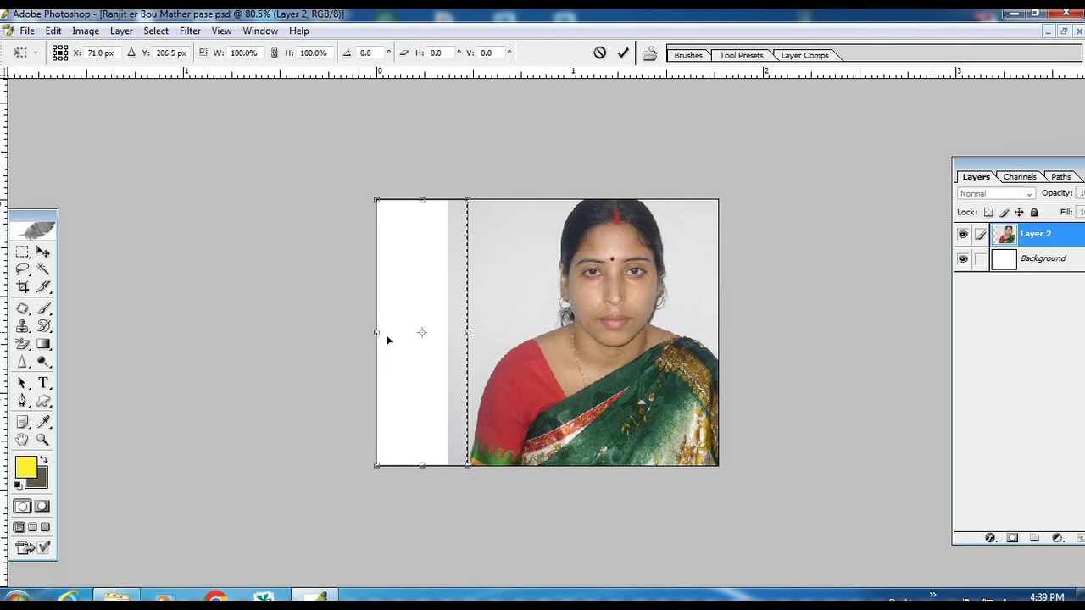
drag(378, 332, 4, 332)
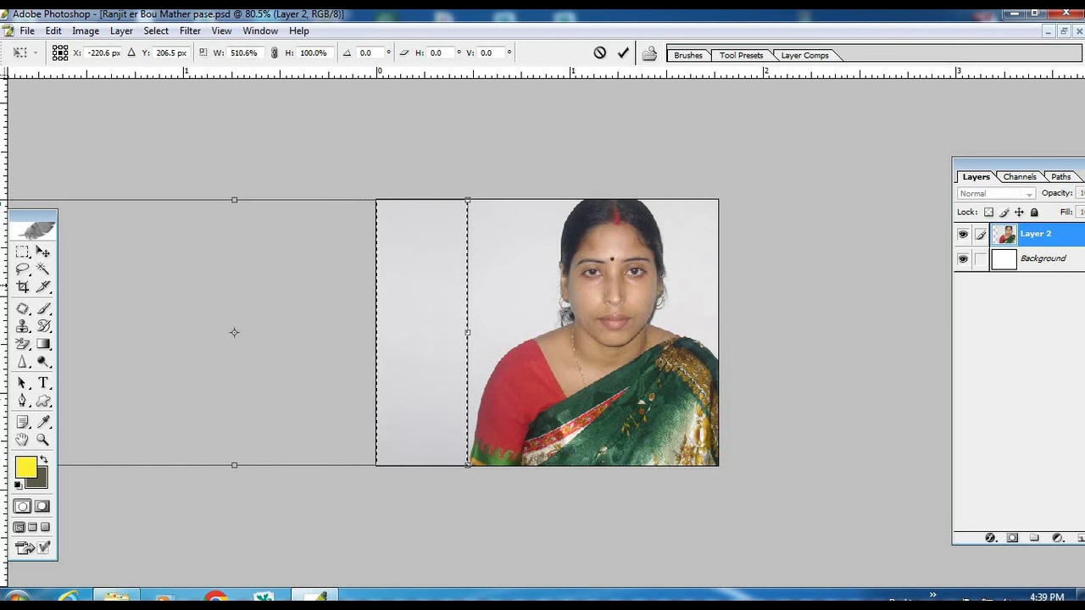
key(Return)
key(ctrl+d)
key(v)
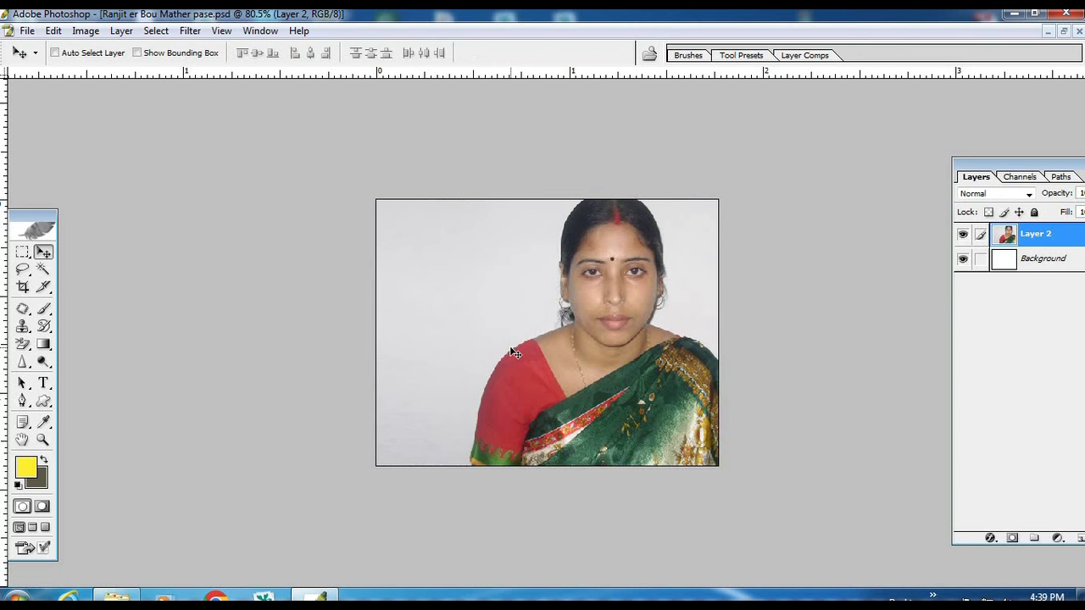
- Scale Layer 2 down to about 82% and reposition it so the woman's whole head shows and her background covers the canvas
key(ctrl+t)
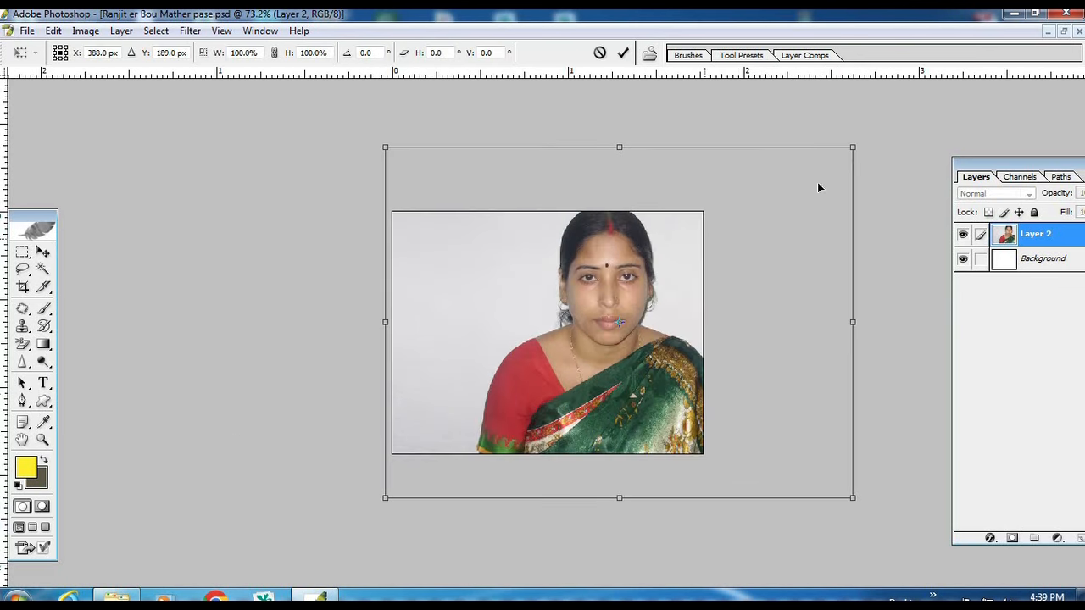
drag(855, 143, 806, 174)
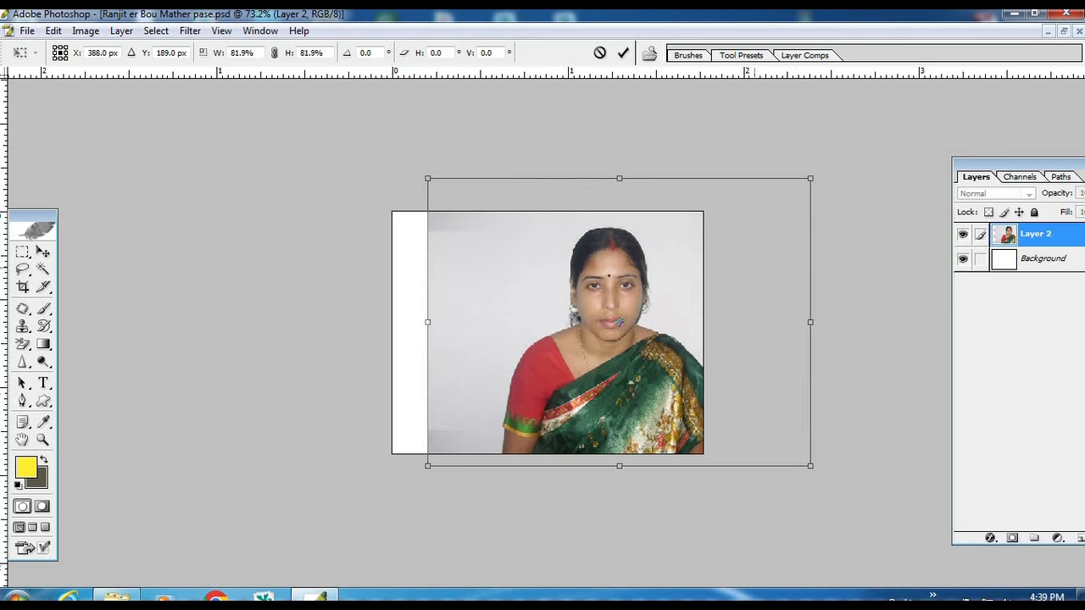
key(Return)
mouse_move(700, 300)
mouse_down()
mouse_move(690, 296)
mouse_move(719, 299)
mouse_up()
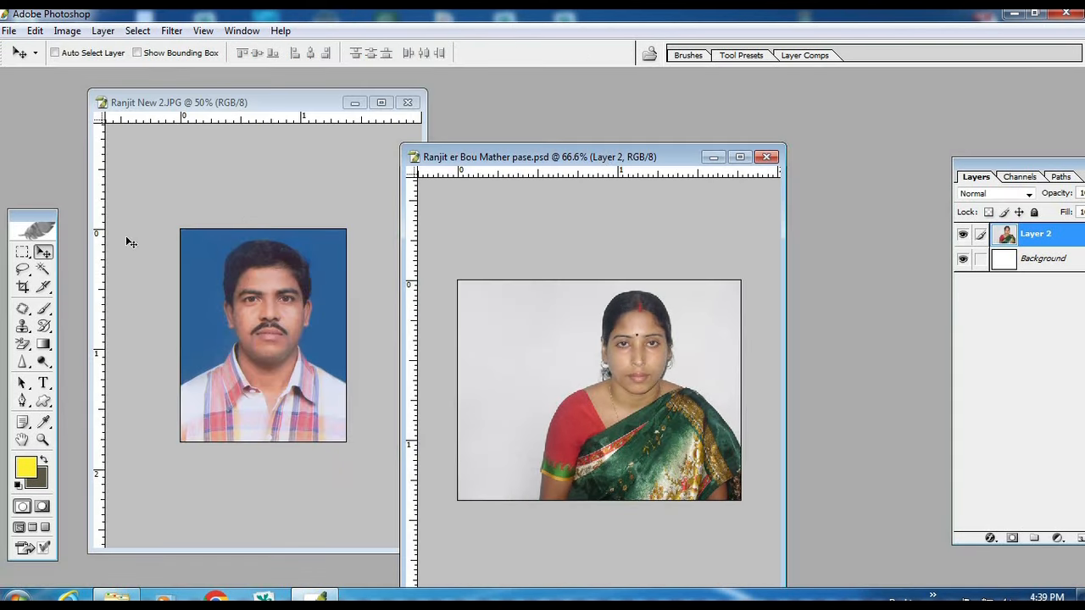
- Copy the selected cutout of the man and paste it as a new layer in the woman's document, maximizing that window
click(131, 244)
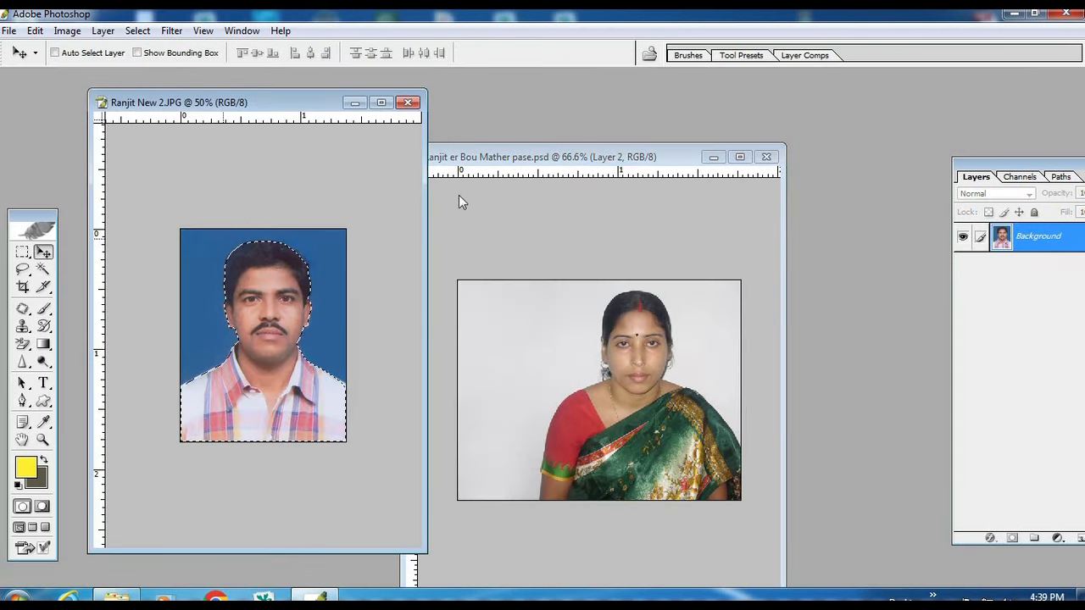
click(638, 157)
double_click(638, 156)
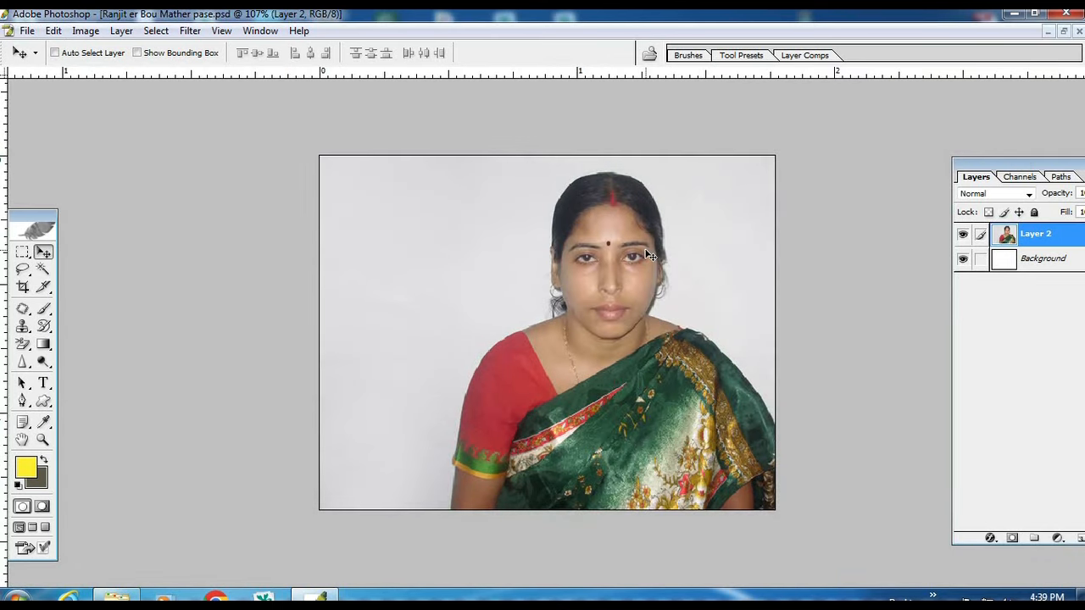
key(ctrl+v)
- Select Layer 3 and move the man to the left half of the canvas, uncovering the woman's face
click(611, 321)
right_click(579, 309)
click(615, 323)
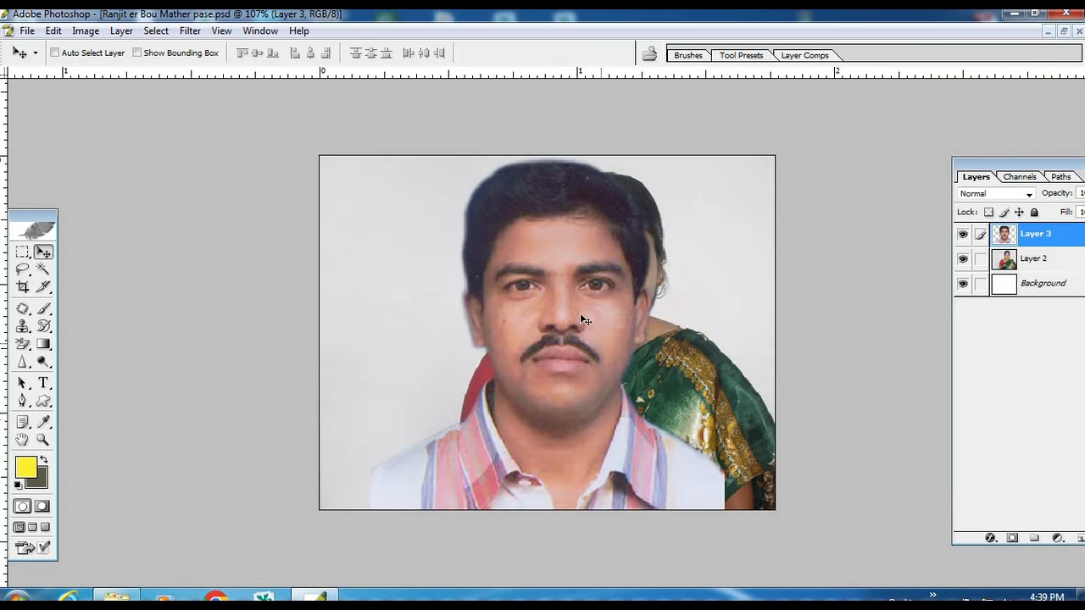
right_click(581, 315)
click(585, 340)
drag(462, 309, 386, 301)
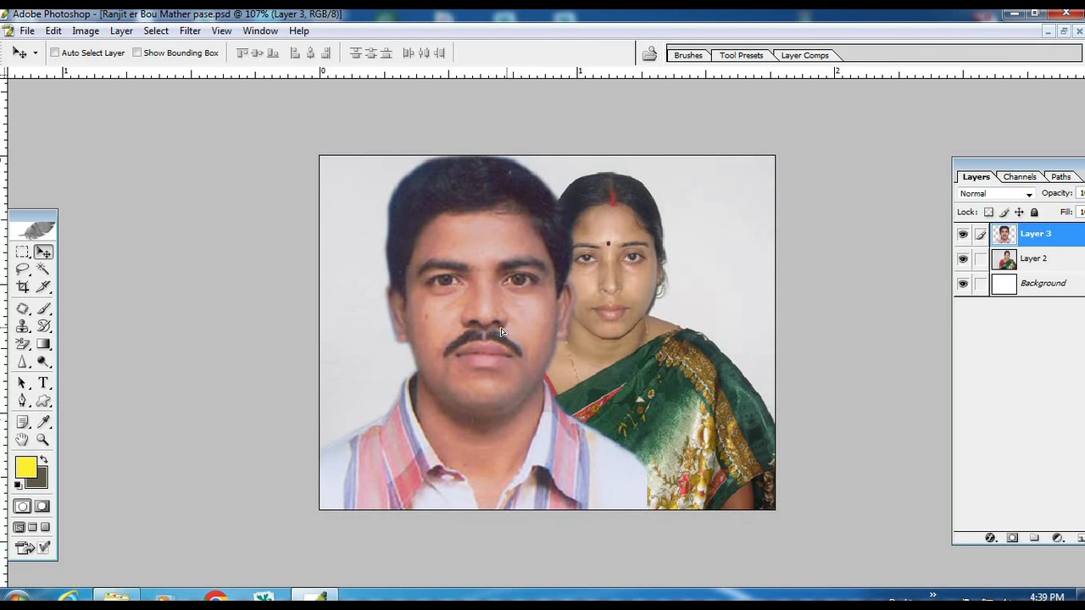
drag(501, 332, 492, 332)
- Select Layer 2 and shift the woman to the right, away from the man
right_click(607, 279)
click(638, 287)
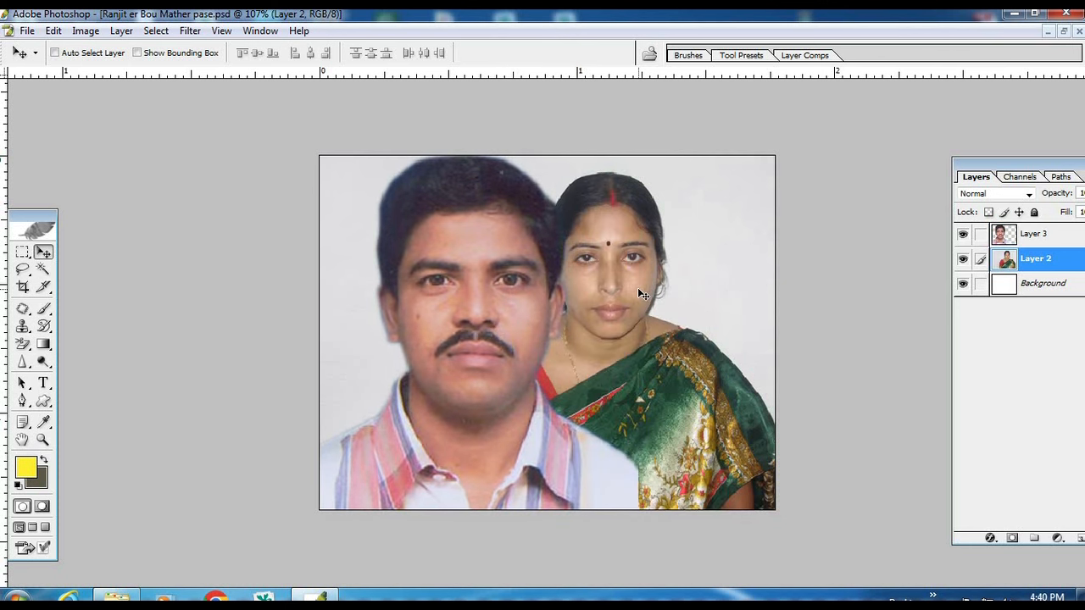
drag(636, 298, 678, 299)
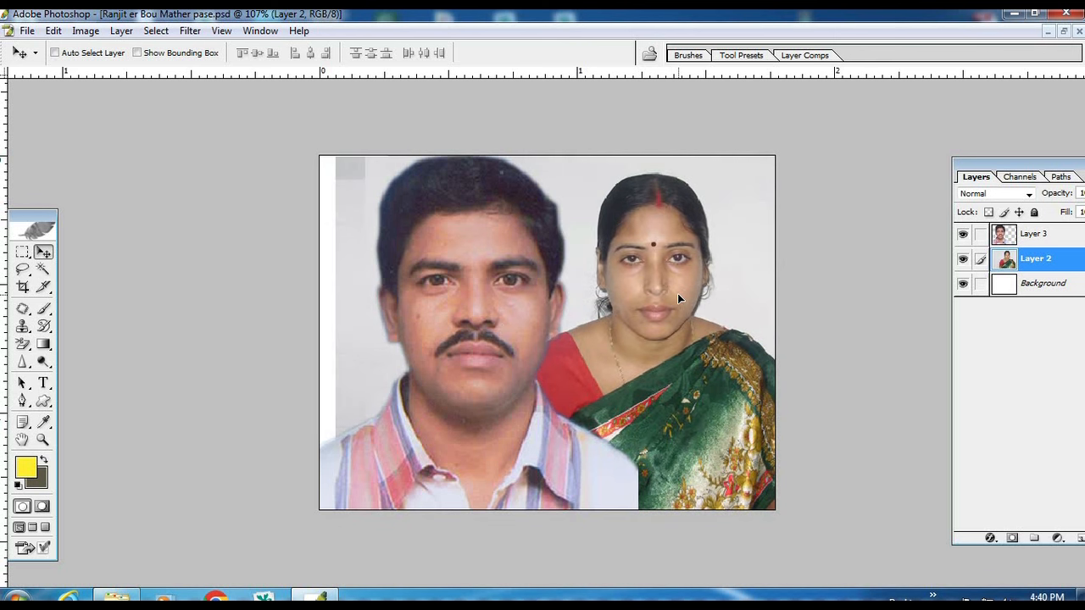
- Select Layer 3 and scale the man down proportionally until his head roughly matches the woman's in size
right_click(498, 328)
click(517, 330)
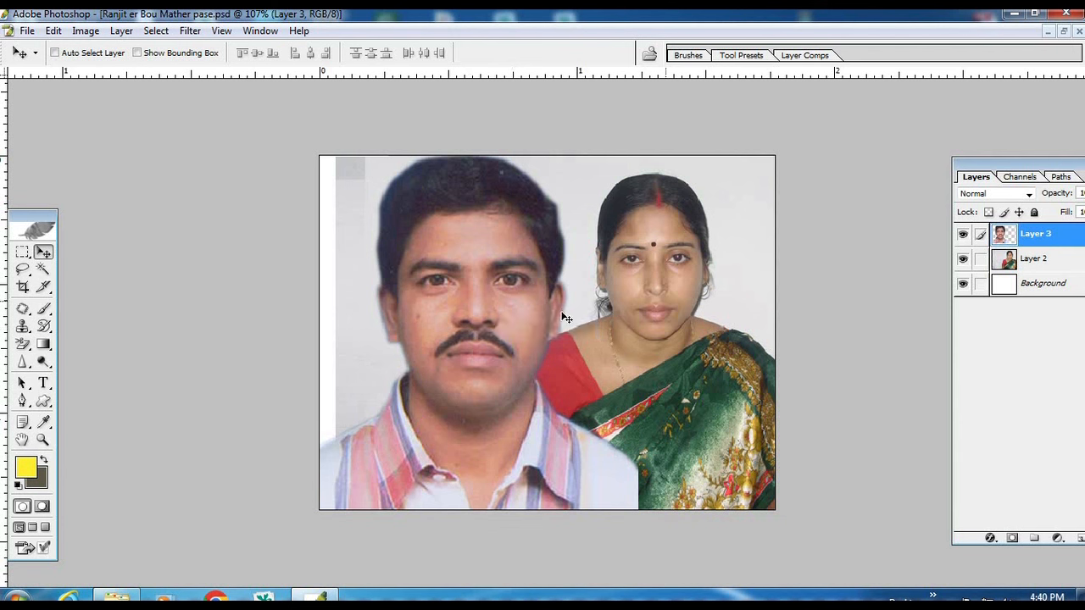
right_click(509, 270)
click(514, 282)
key(ctrl+t)
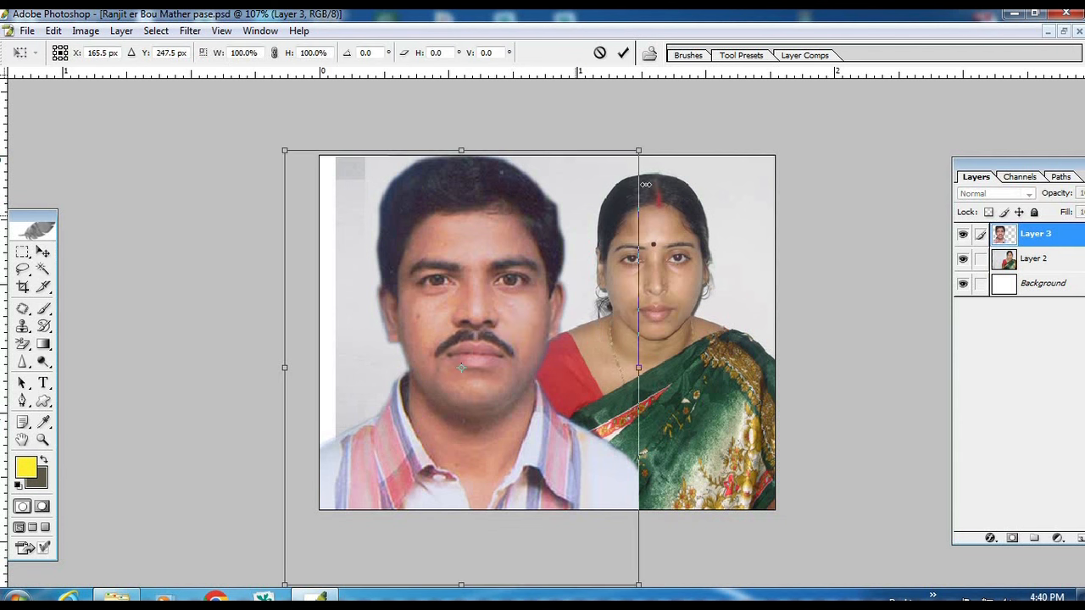
drag(640, 151, 509, 177)
key(Return)
- Place the man over the woman to compare their sizes, enlarge him slightly, and return him to the left side
drag(489, 288, 687, 249)
key(ctrl+t)
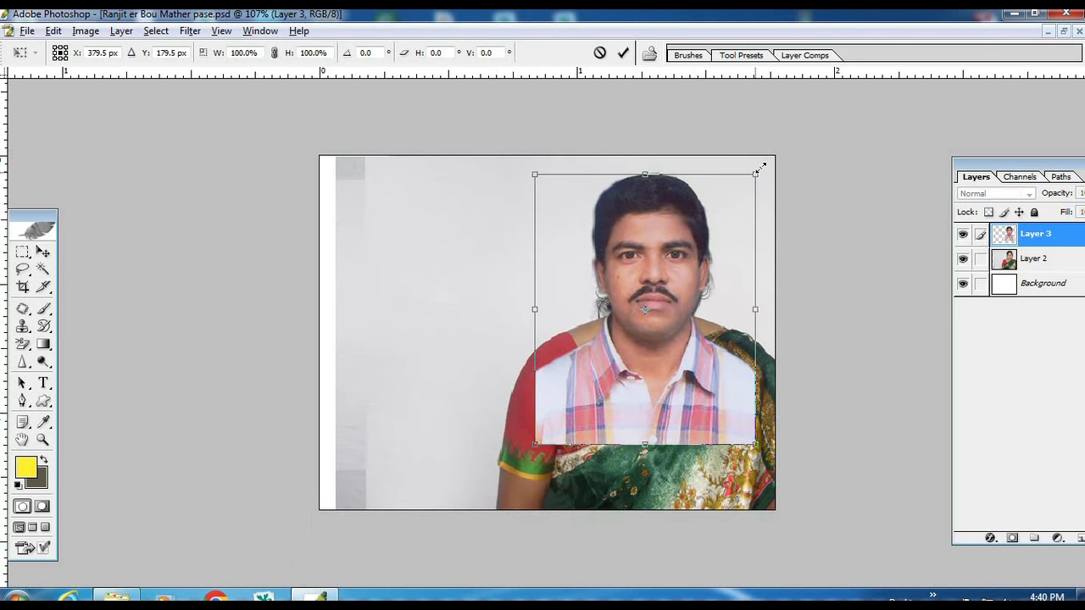
drag(760, 167, 765, 161)
key(Return)
drag(703, 287, 507, 300)
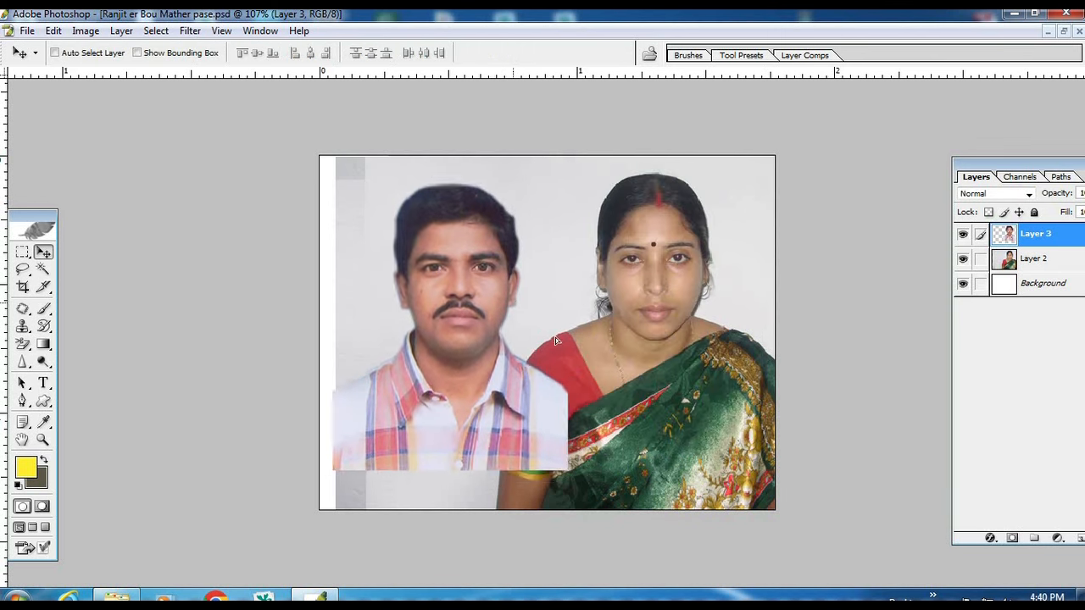
- Shift Layer 3 to the right so the man sits closer to the woman and overlaps her shoulder
drag(556, 337, 633, 317)
right_click(427, 373)
click(432, 365)
right_click(700, 368)
click(717, 379)
right_click(553, 356)
click(609, 367)
drag(440, 348, 376, 328)
- Select Layer 3 again and nudge the man slightly left and up to separate his head from the woman's
key(z)
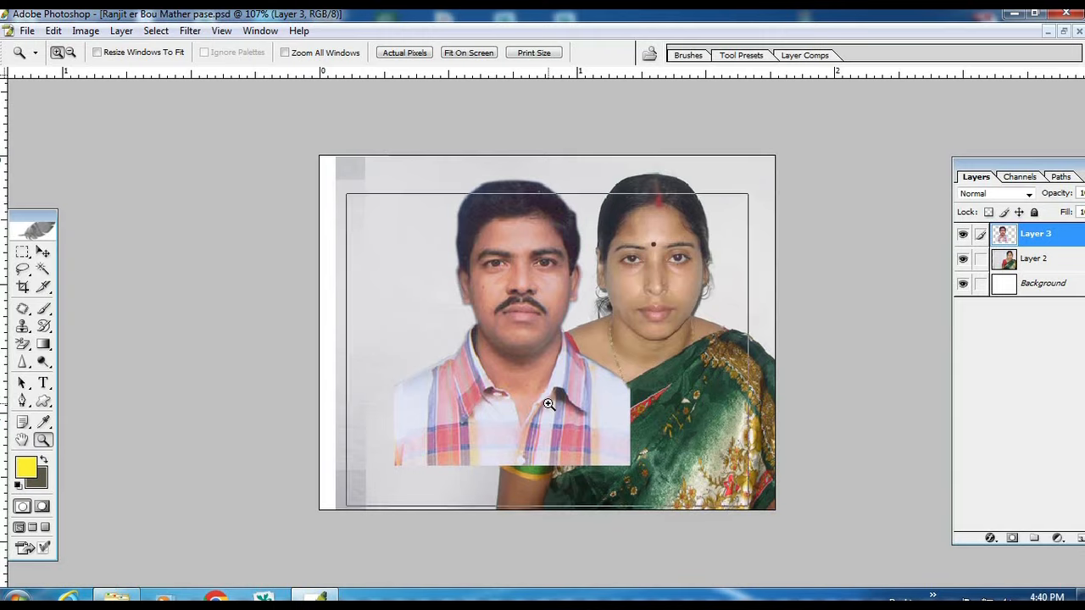
click(549, 405)
key(v)
right_click(526, 385)
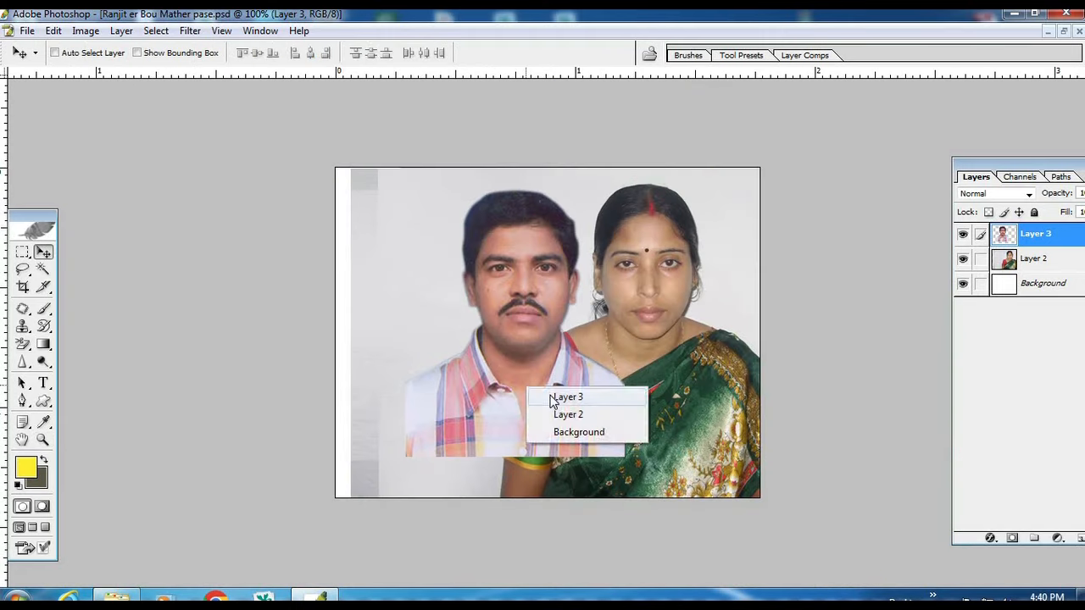
click(551, 399)
drag(595, 395, 576, 389)
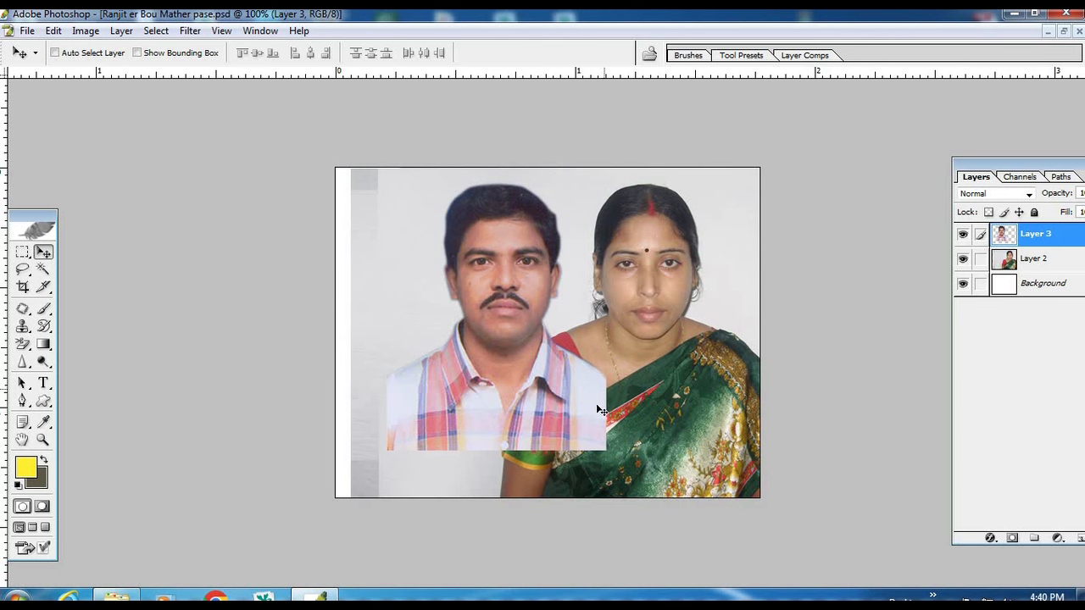
- Hide Layer 3 and select Layer 2 to examine the woman's sleeve and background at 200% zoom
key(z)
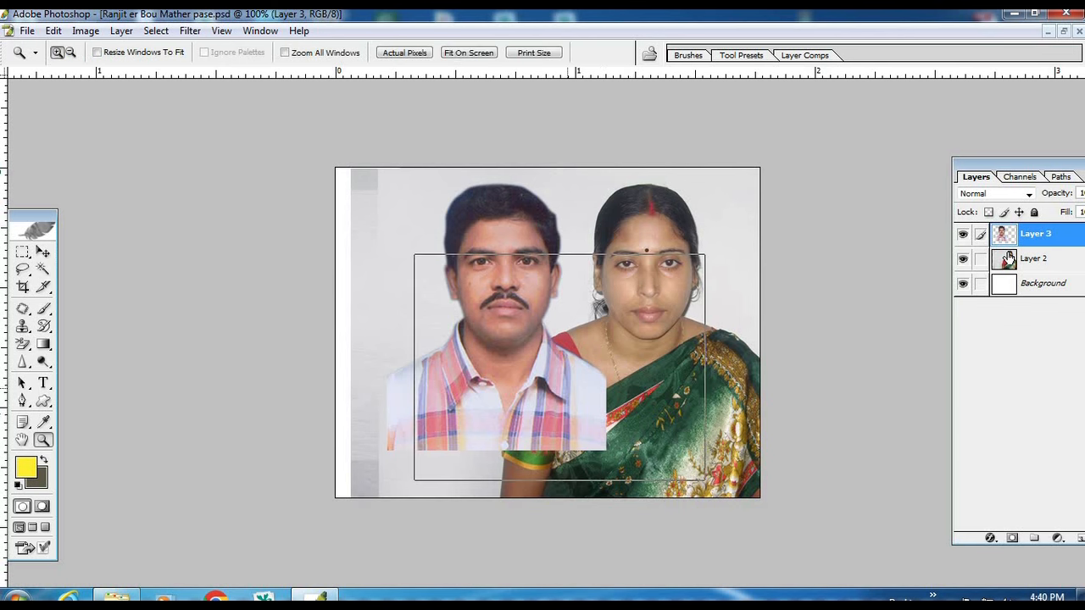
click(575, 403)
click(963, 235)
click(1034, 259)
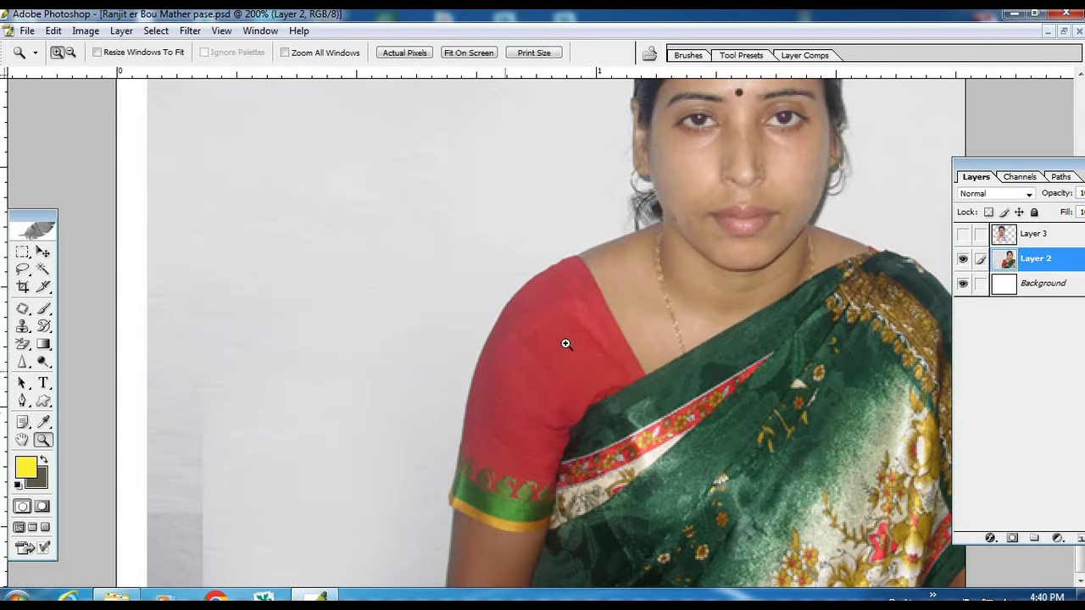
- Switch to full-screen mode with the menu bar, show and select Layer 3, and move the man farther left without resizing him
key(f)
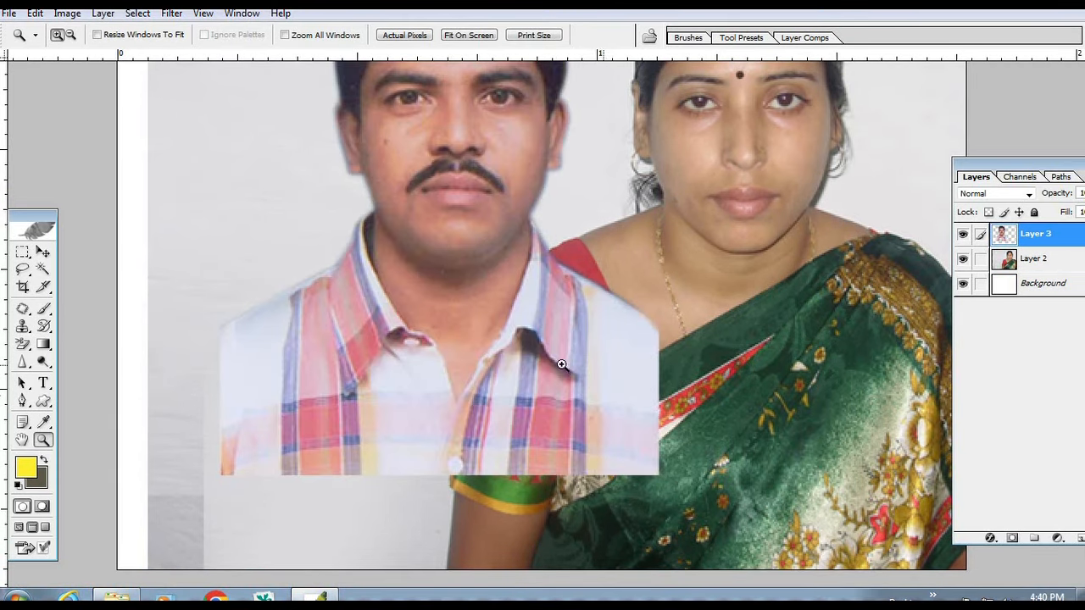
key(v)
right_click(566, 362)
click(565, 363)
drag(484, 372, 485, 347)
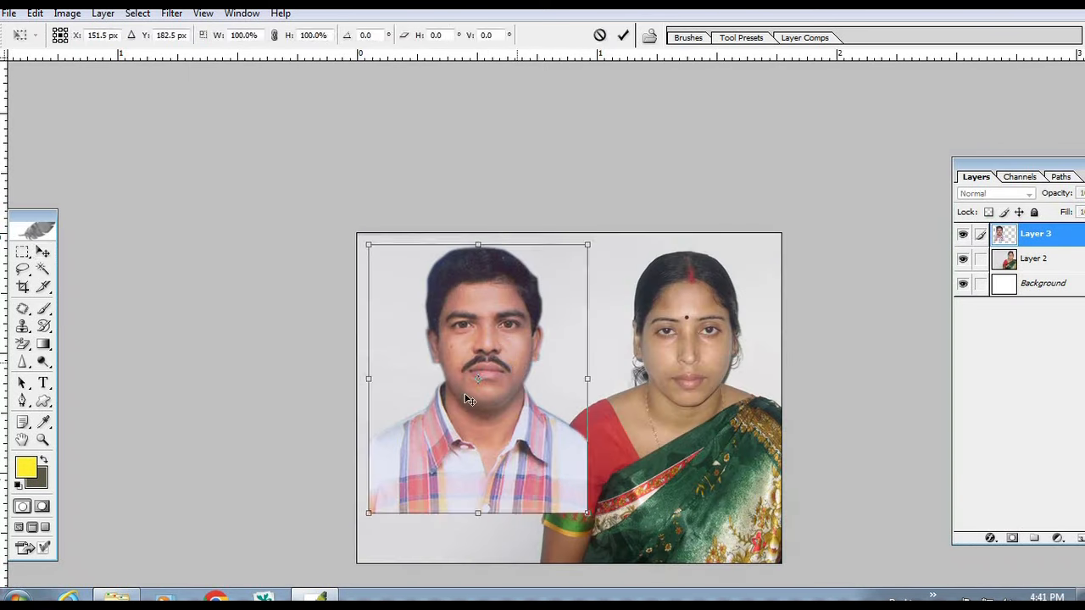
key(Return)
- Select the left edge of the man's shirt on Layer 3 and stretch it outward to the canvas's left edge
key(m)
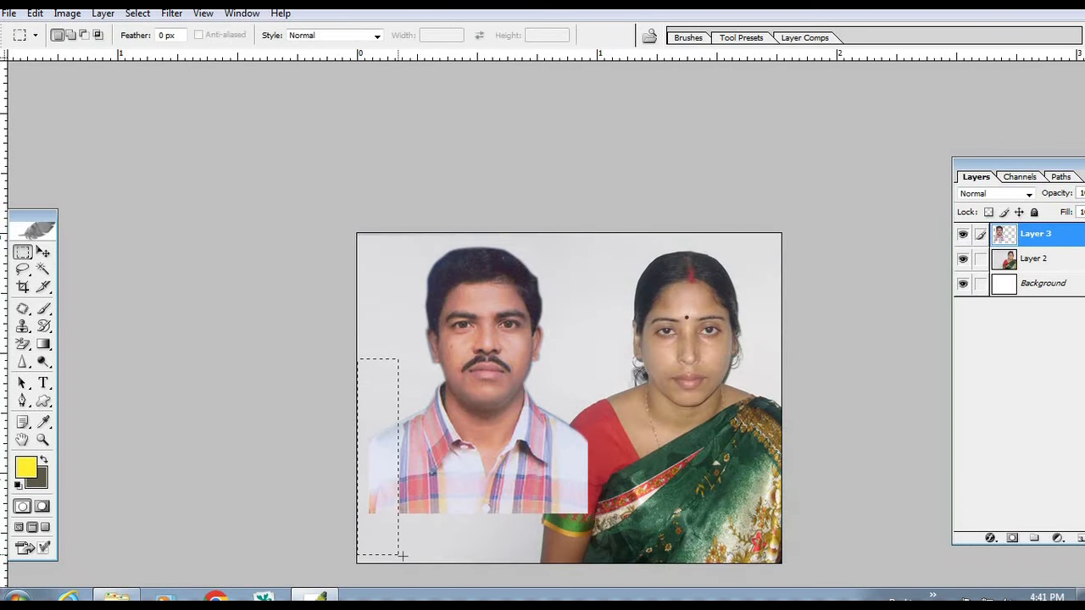
key(ctrl+t)
drag(352, 460, 338, 459)
key(Return)
key(v)
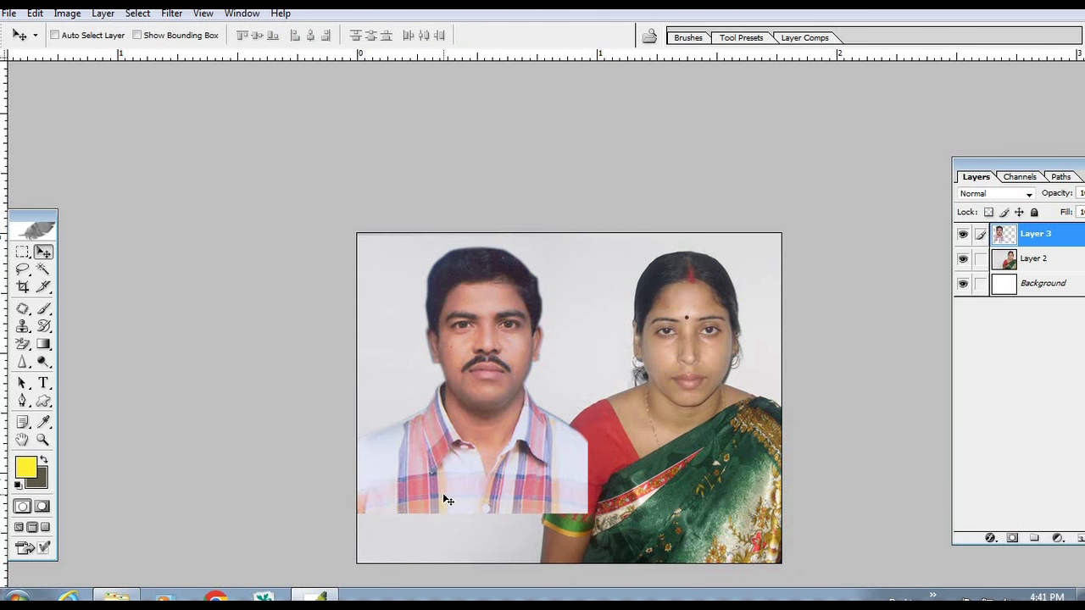
- Select the lower part of the man's shirt, stretch it downward to about 146% height, and deselect it
click(22, 253)
drag(674, 569, 676, 569)
key(ctrl+t)
scroll(529, 565, up, 1)
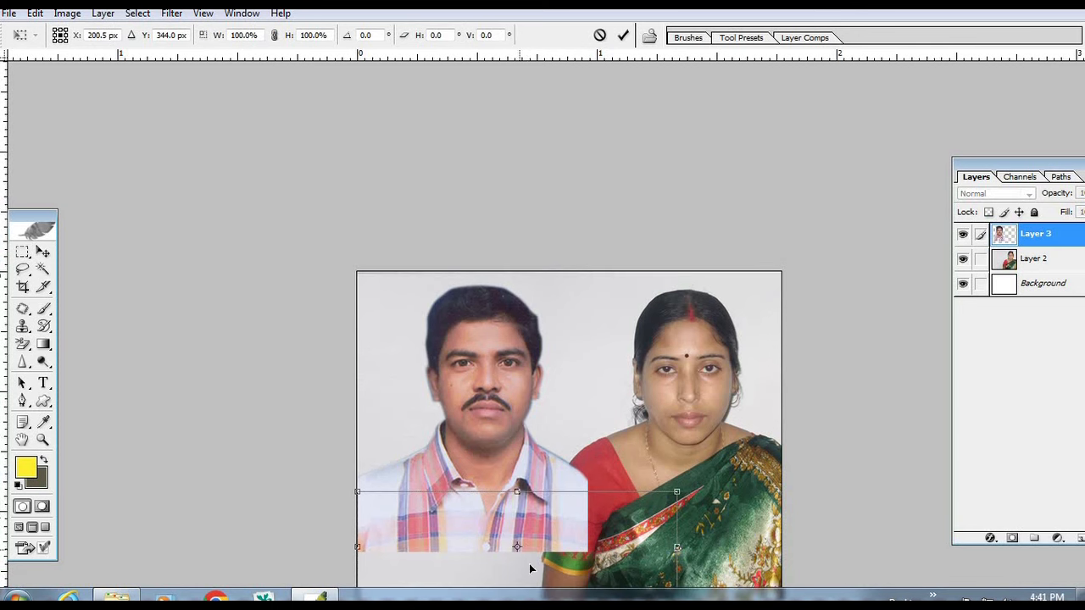
scroll(529, 564, down, 3)
drag(518, 440, 517, 460)
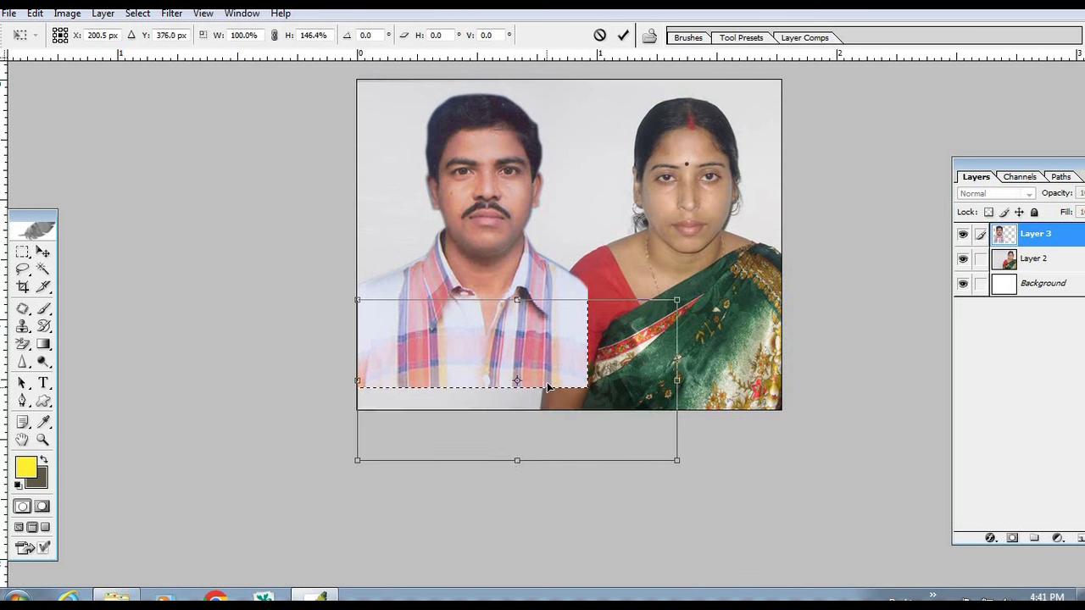
key(Return)
key(v)
key(ctrl+d)
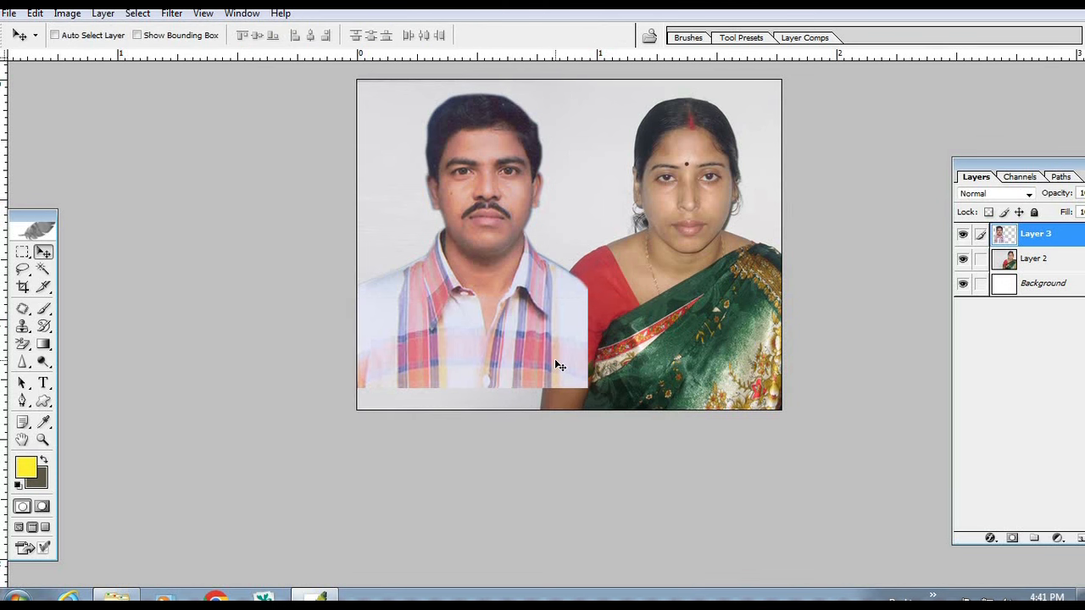
- Move Layer 2 down, and lower Layer 3 until the man's shirt reaches the canvas's bottom edge
right_click(697, 338)
click(732, 345)
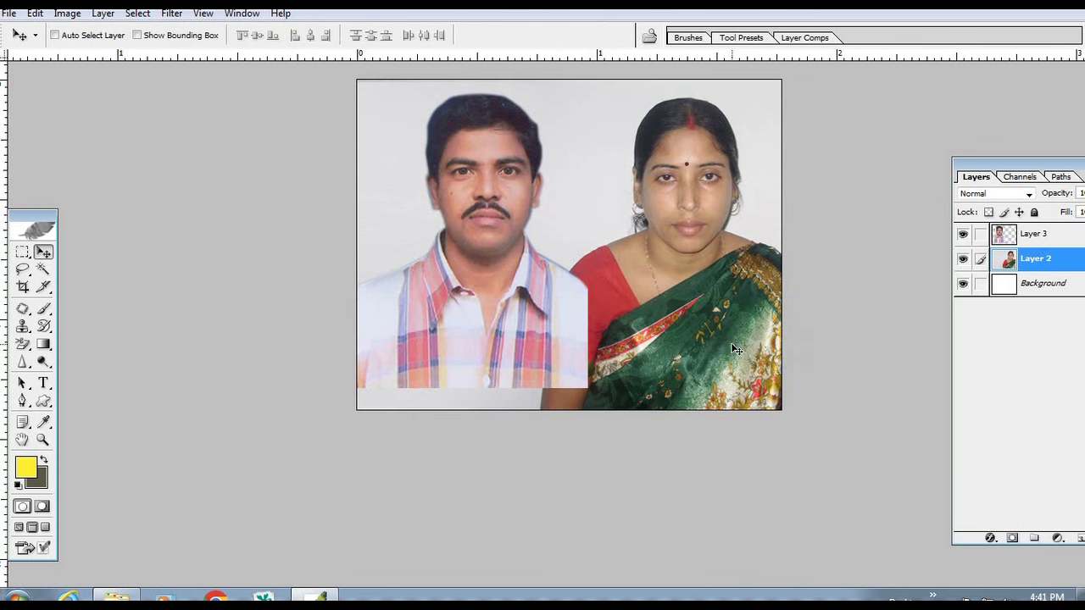
drag(735, 349, 727, 371)
right_click(536, 353)
click(553, 355)
drag(556, 354, 546, 367)
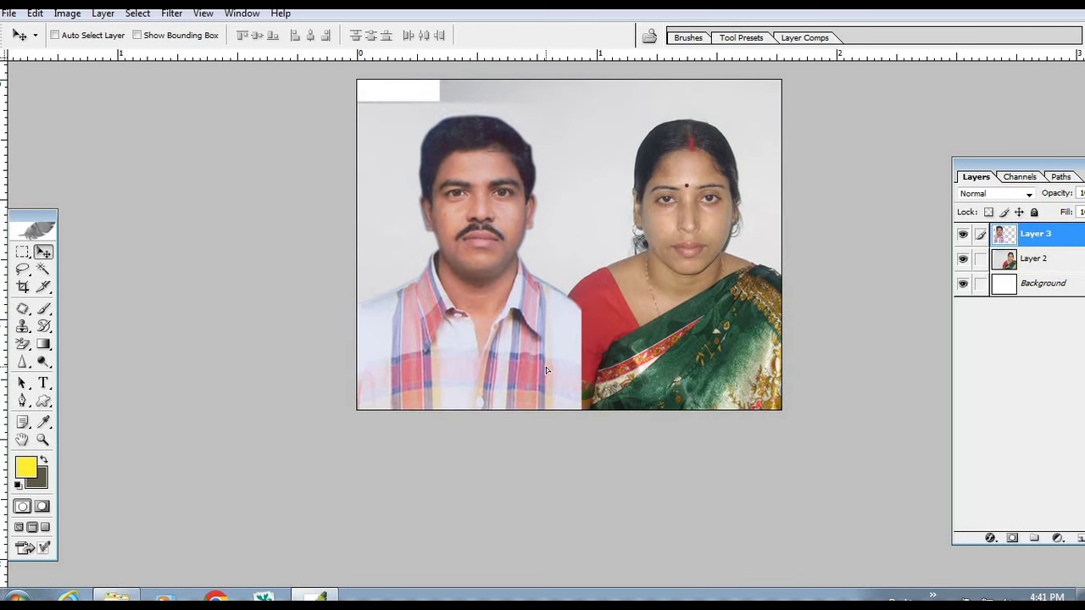
- Select Layer 2 and move the woman farther down so her head sits slightly lower than the man's
right_click(679, 350)
click(694, 356)
drag(693, 356, 709, 362)
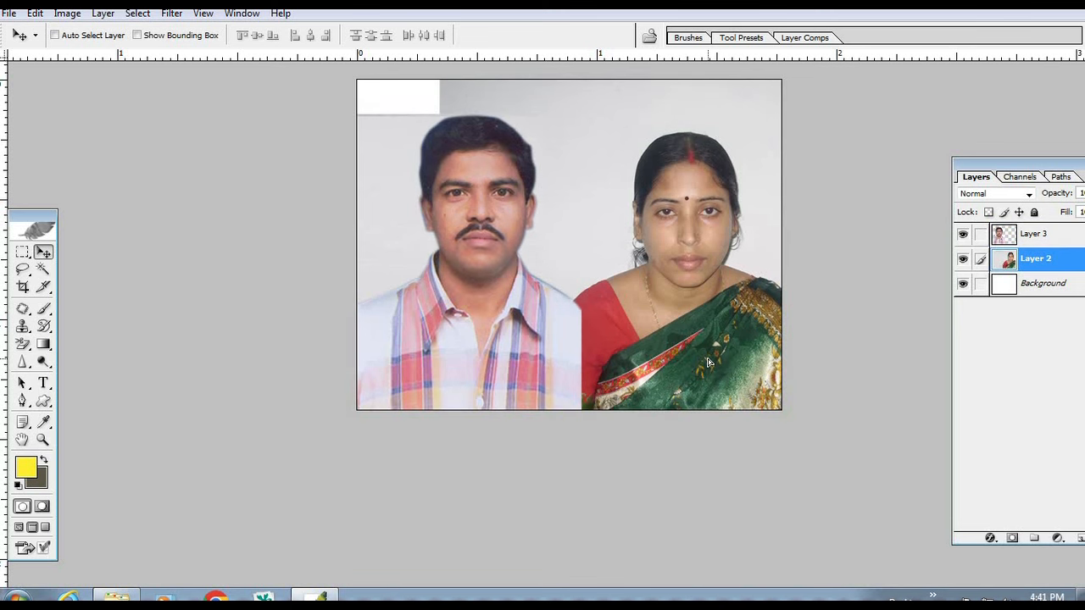
- Hide Layer 3, trace the woman's red sleeve on Layer 2 with the Pen tool, and convert the path to a selection
key(ctrl+plus)
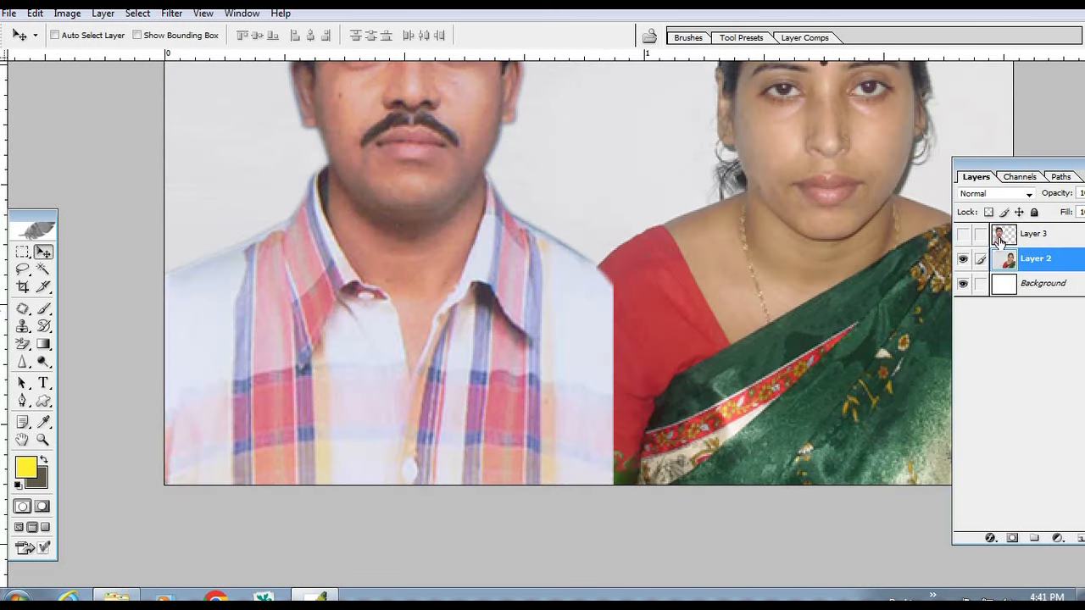
click(963, 234)
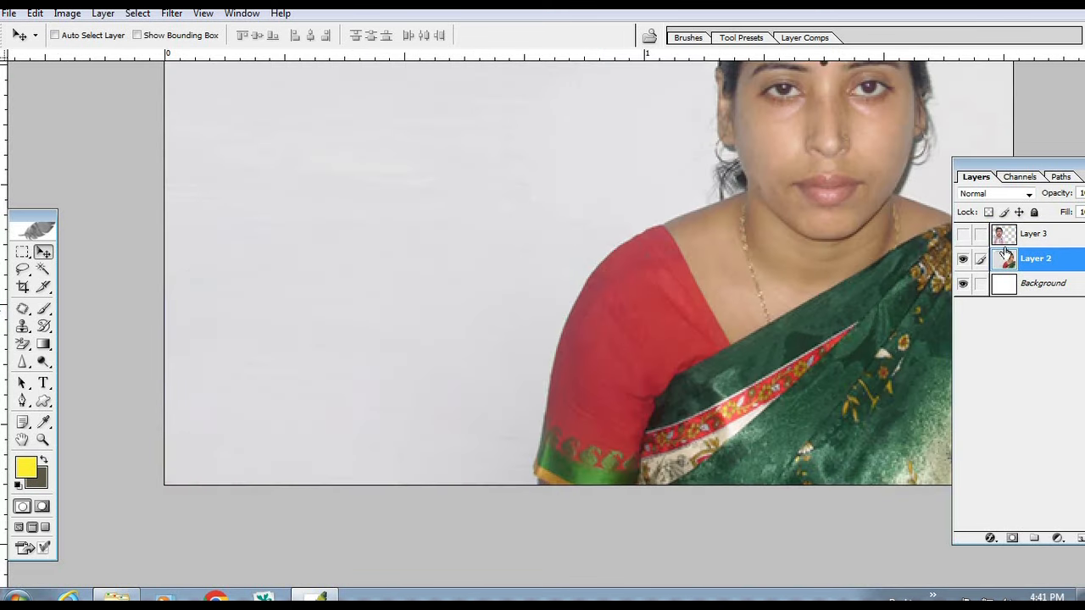
key(z)
click(648, 310)
key(p)
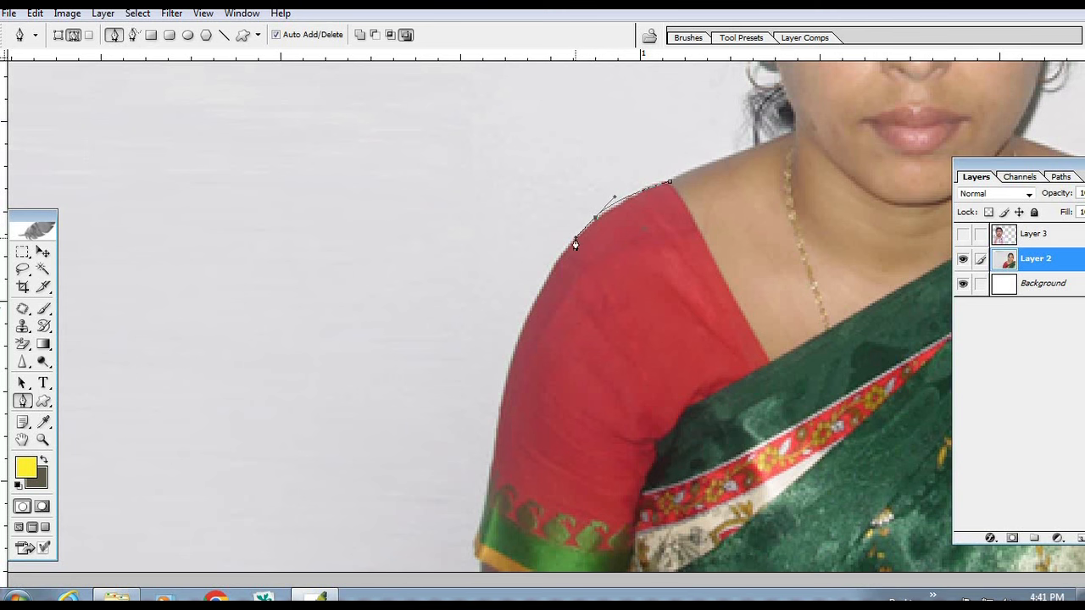
drag(532, 316, 518, 363)
click(500, 412)
scroll(497, 382, down, 3)
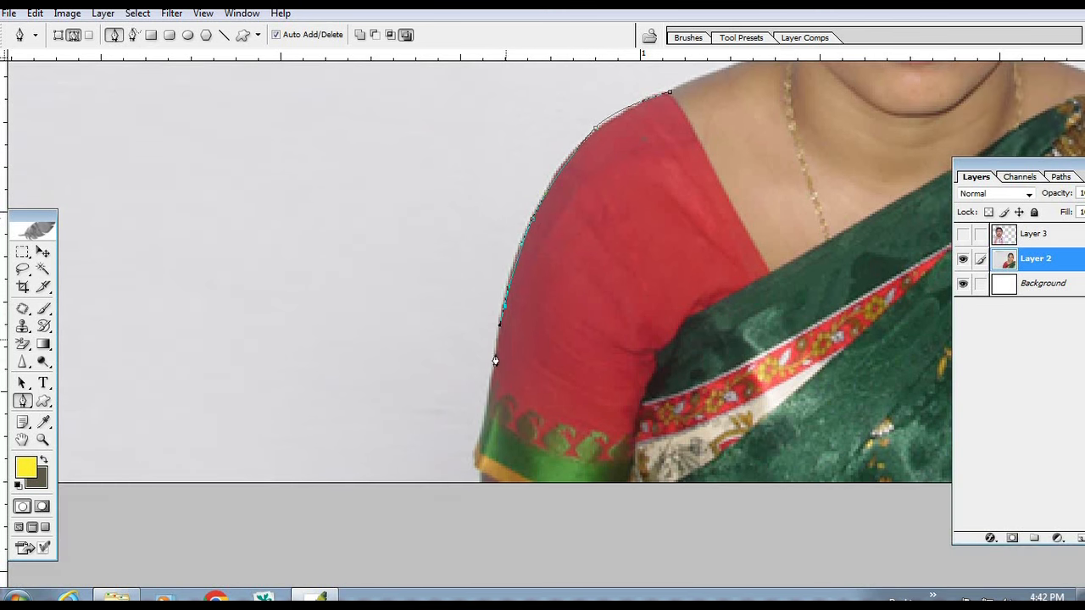
drag(486, 416, 482, 433)
drag(480, 472, 481, 503)
drag(647, 549, 649, 537)
click(717, 220)
key(ctrl+Return)
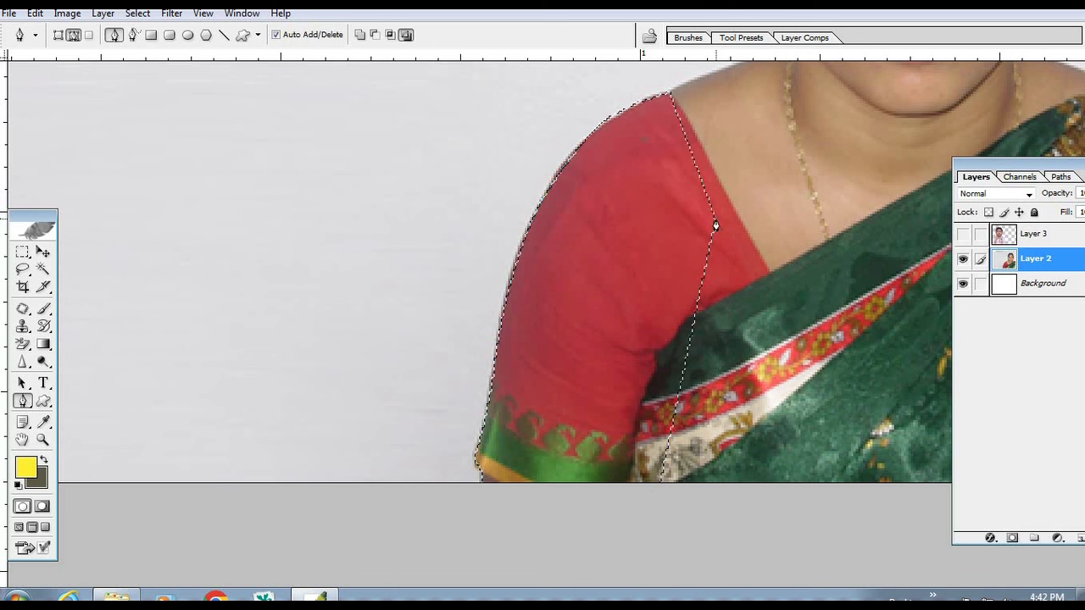
- Feather the sleeve selection by 2 pixels and copy the sleeve onto its own layer
key(ctrl+alt+d)
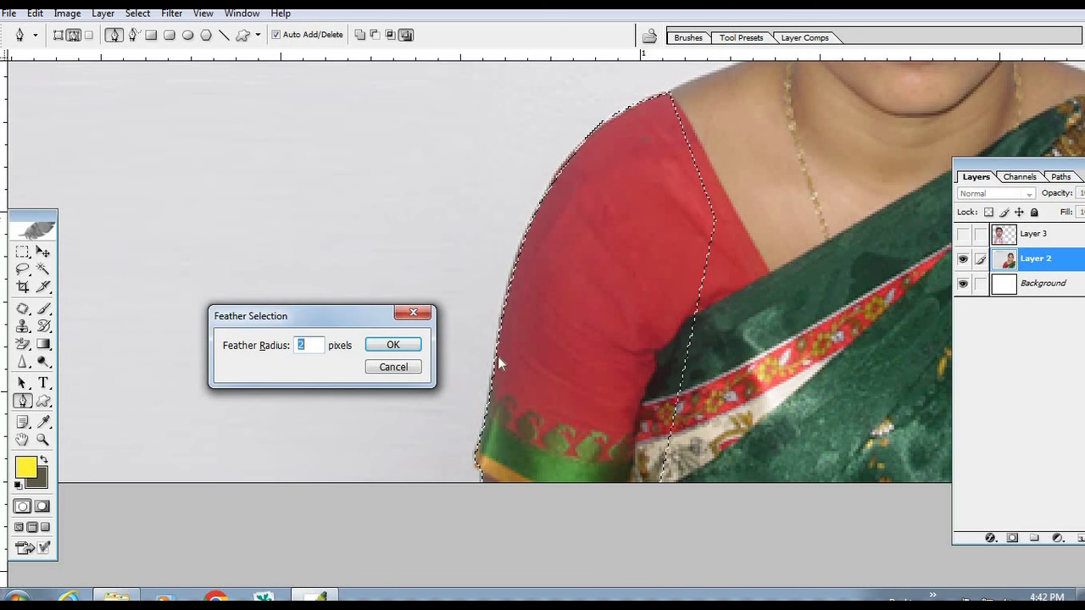
click(394, 345)
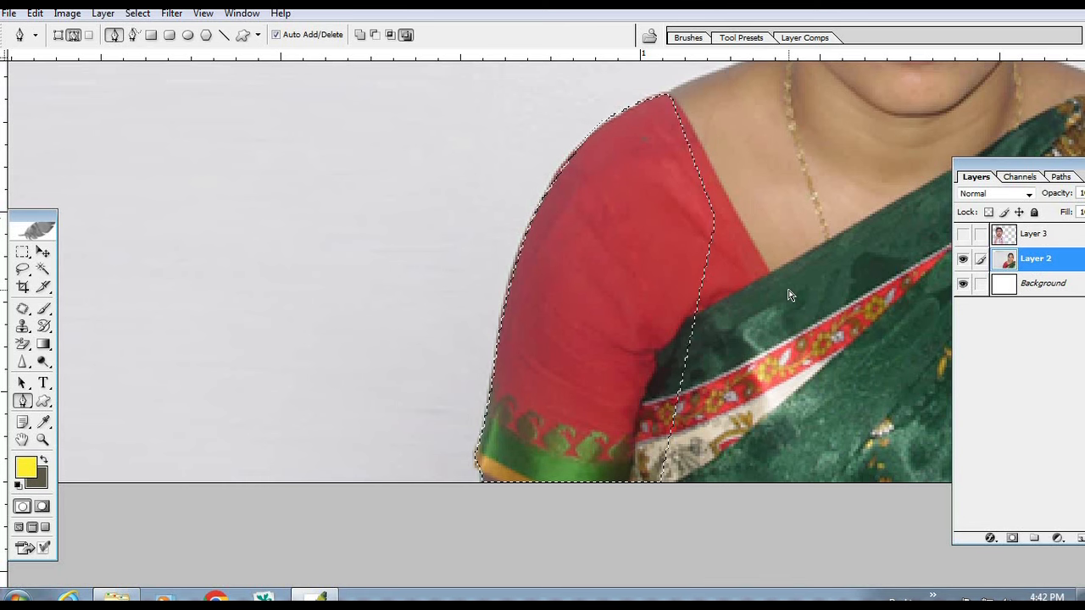
key(ctrl+j)
- Hide Layer 2 and toggle the copied sleeve layer's visibility to inspect the cutout
click(962, 284)
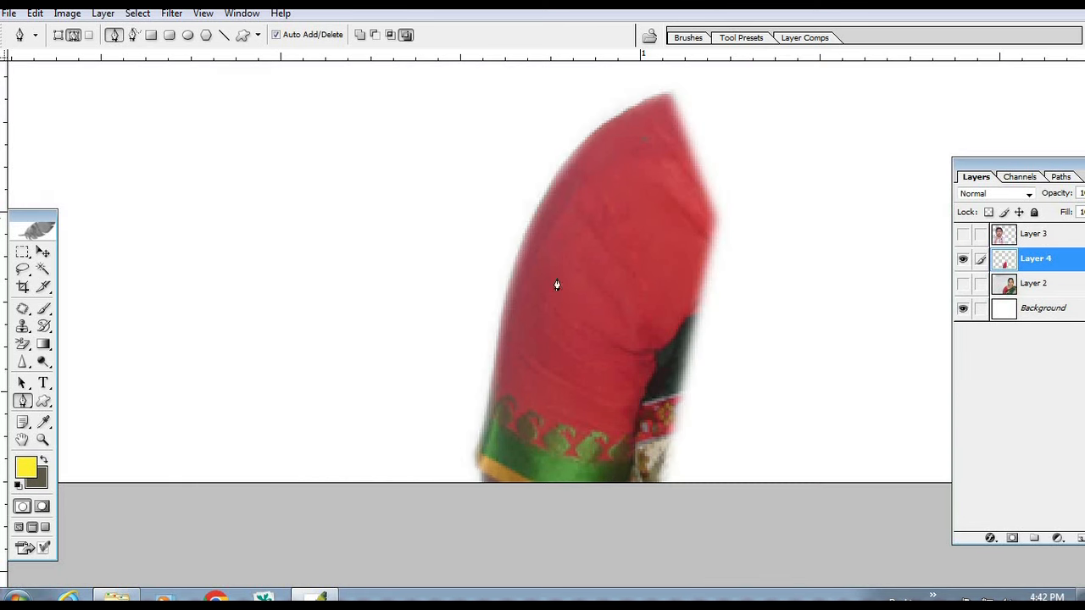
key(v)
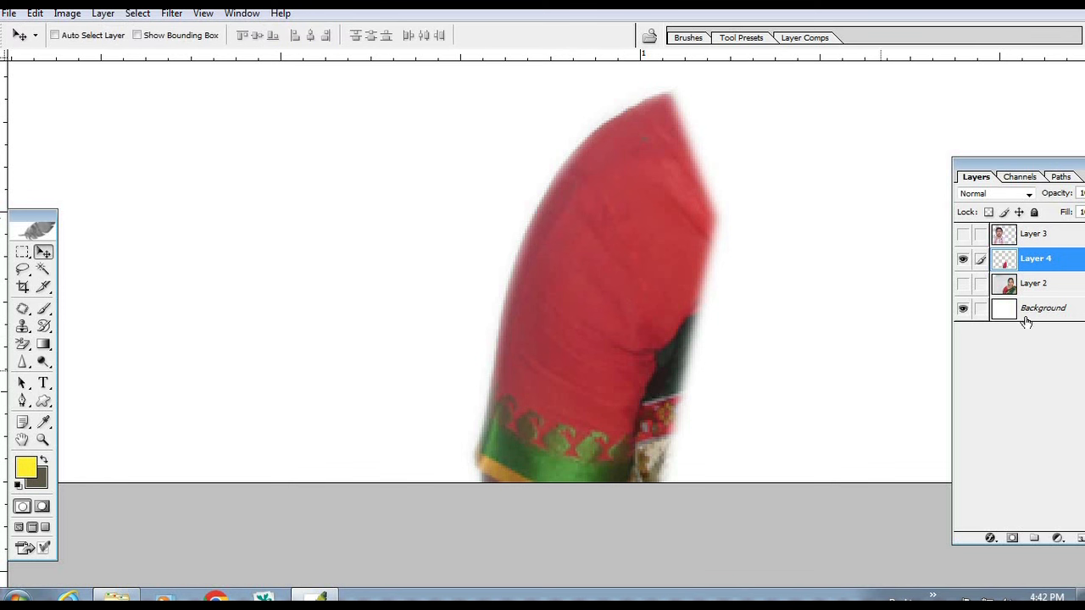
click(963, 259)
click(963, 259)
click(963, 258)
click(963, 259)
- Show Layer 3 and Layer 2 again, and move Layer 4 above Layer 3 so the sleeve overlaps the man's shirt
click(1042, 235)
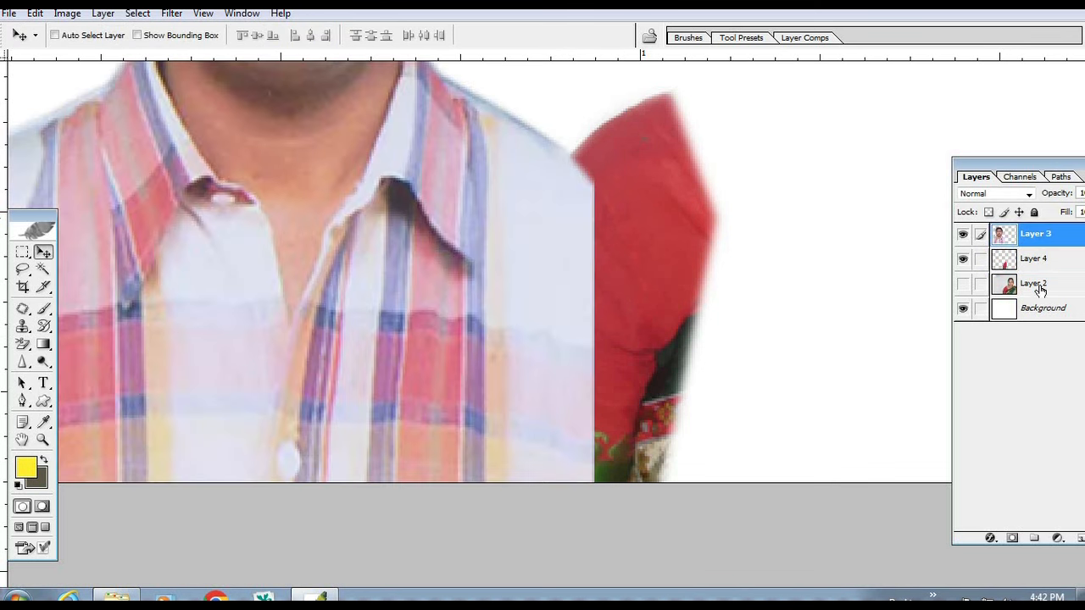
click(1036, 285)
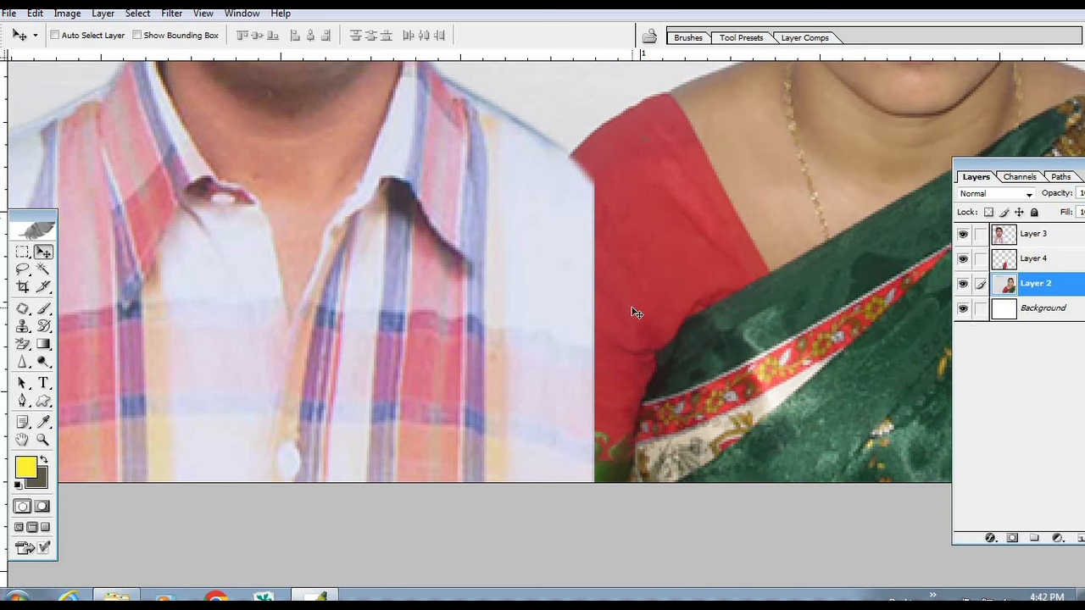
scroll(636, 313, down, 1)
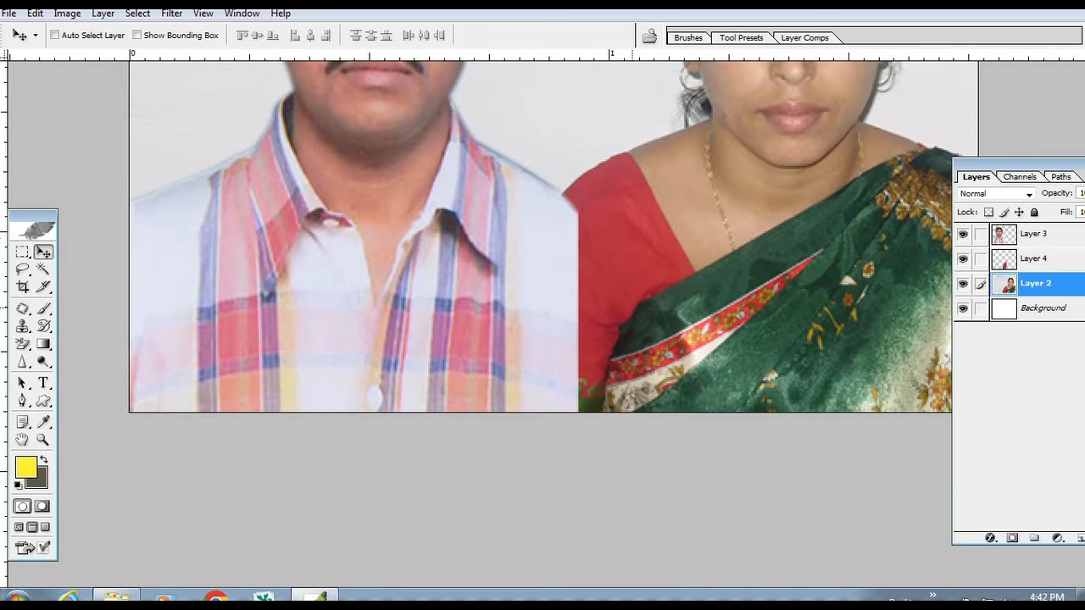
click(1042, 258)
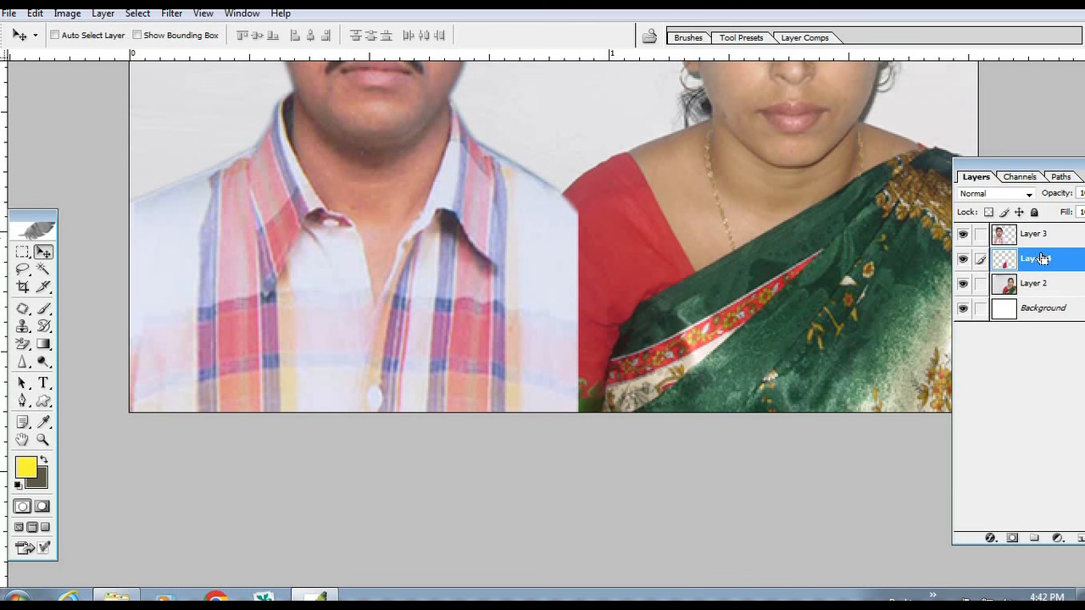
scroll(1039, 258, up, 5)
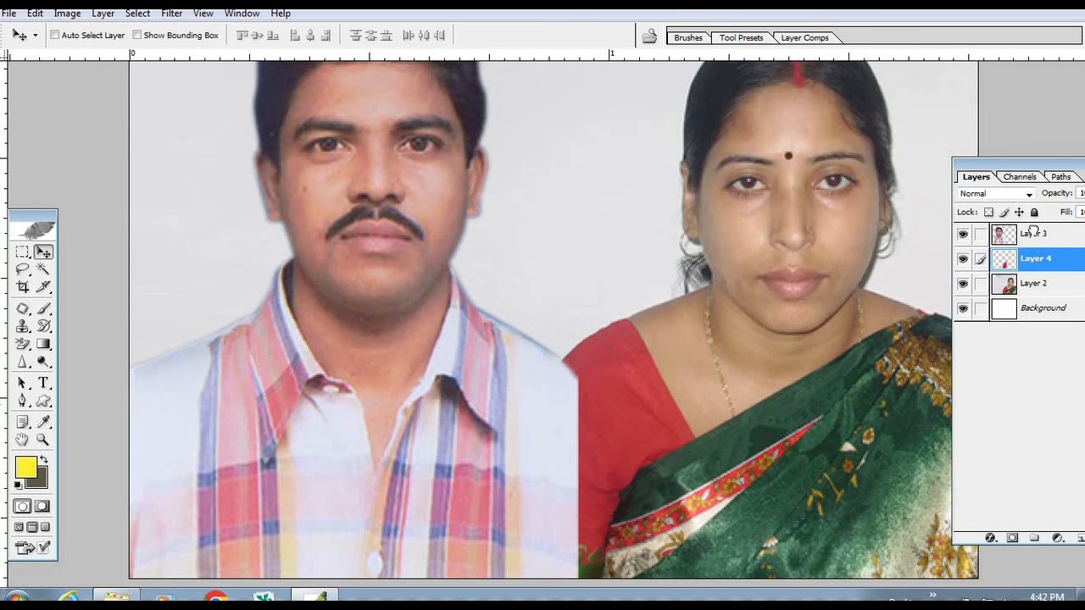
drag(1033, 233, 1032, 228)
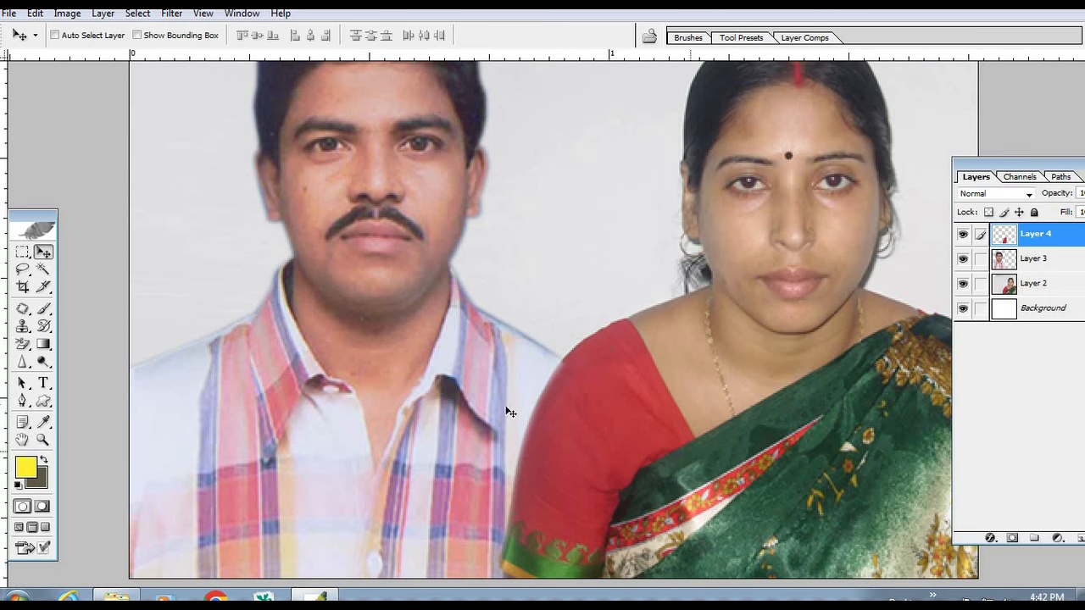
- Toggle Layer 4's visibility to compare the picture with and without the overlapping sleeve
scroll(634, 416, down, 2)
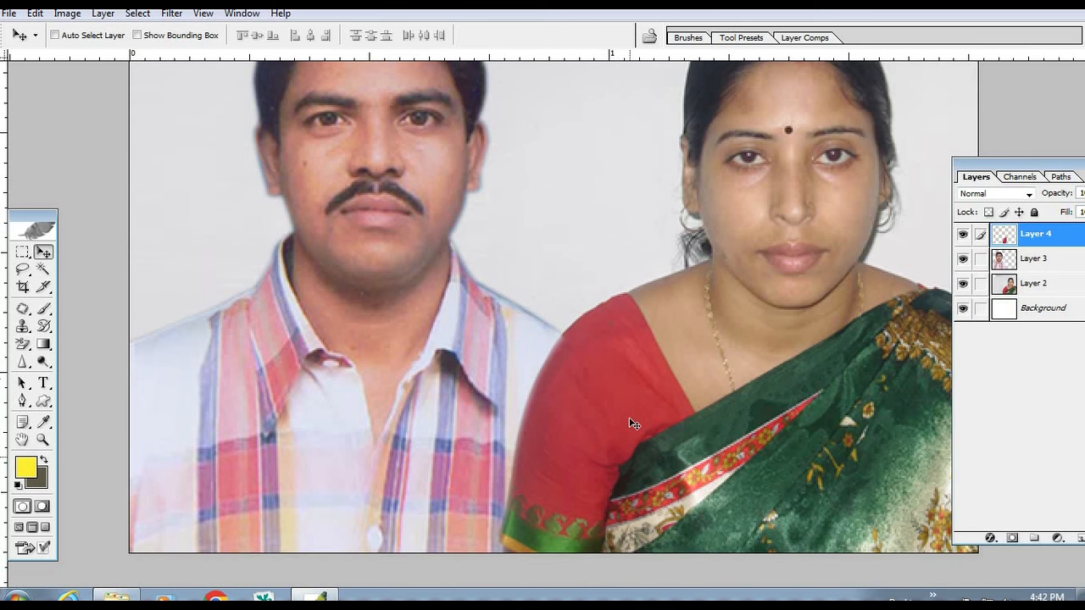
key(ctrl+minus)
key(ctrl+minus)
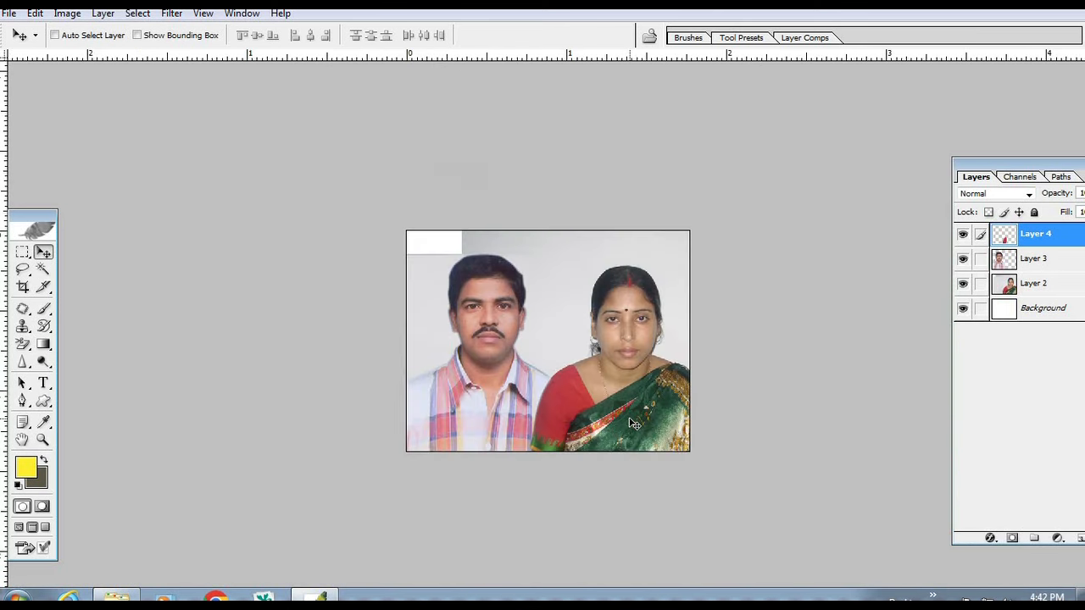
click(535, 322)
click(22, 252)
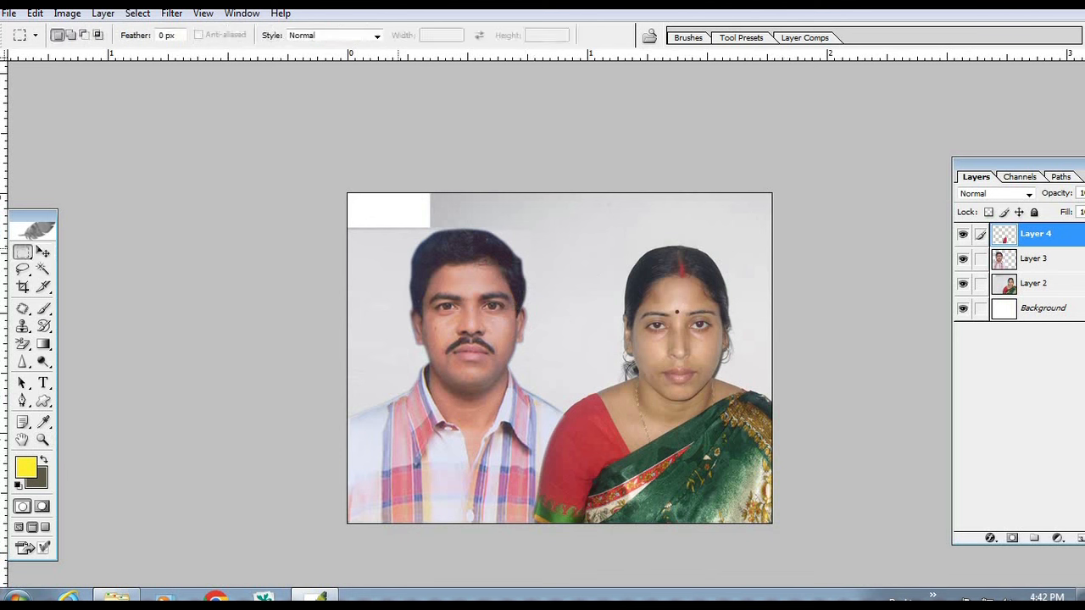
click(963, 234)
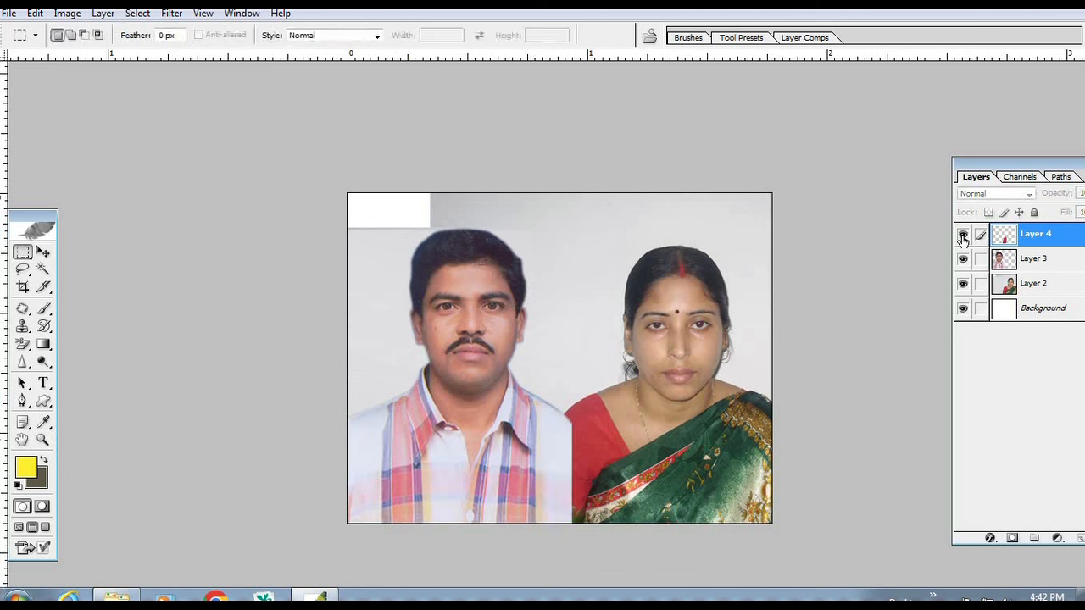
click(963, 235)
double_click(963, 235)
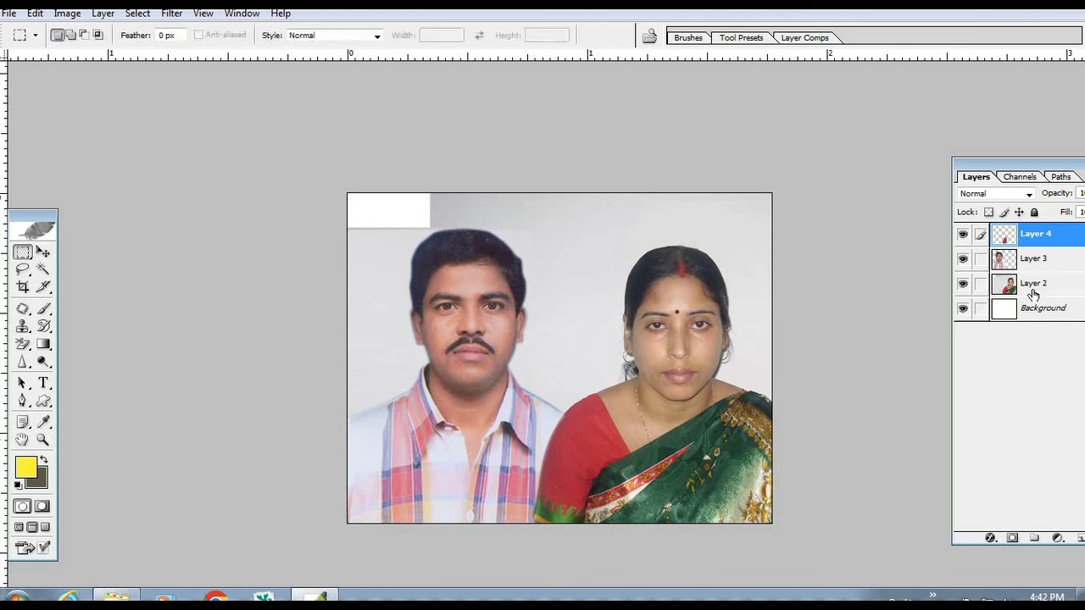
- Select a thin background strip above the heads on Layer 2, stretch it upward to 889.7% height over the white corner, and deselect it
click(1036, 289)
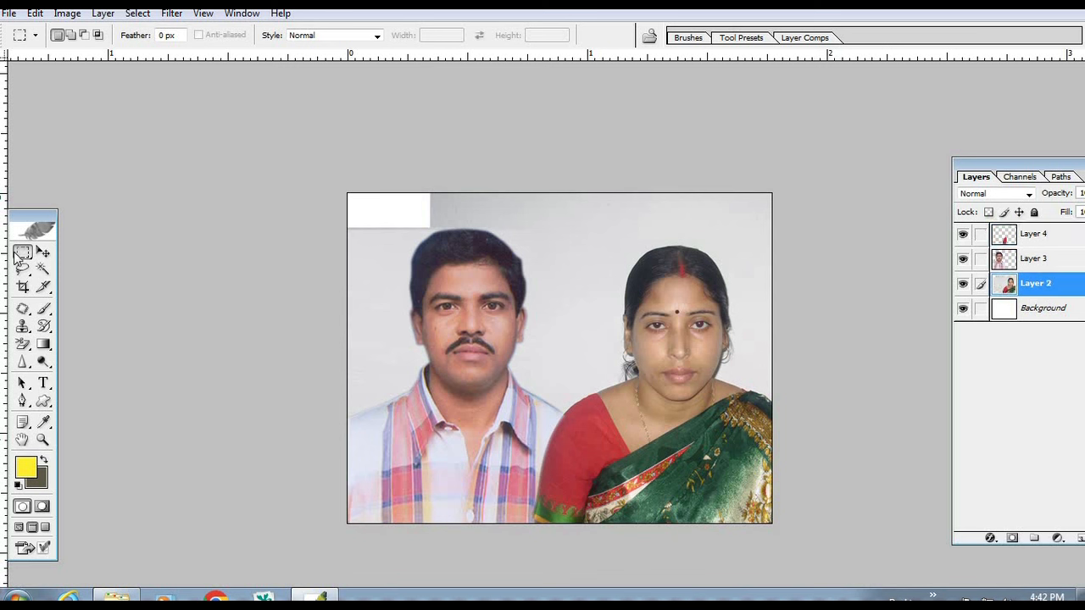
drag(1049, 269, 1069, 239)
key(ctrl+t)
mouse_move(559, 193)
mouse_down()
mouse_move(583, 49)
mouse_move(554, 173)
mouse_up()
scroll(604, 509, down, 4)
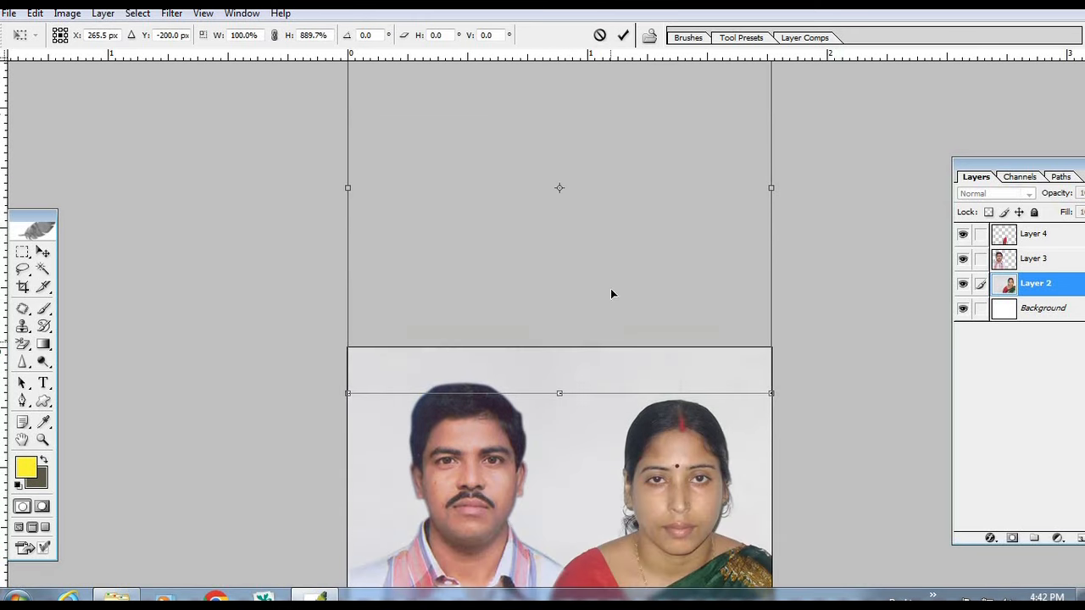
key(Return)
key(ctrl+d)
key(v)
scroll(618, 358, down, 3)
scroll(618, 359, down, 1)
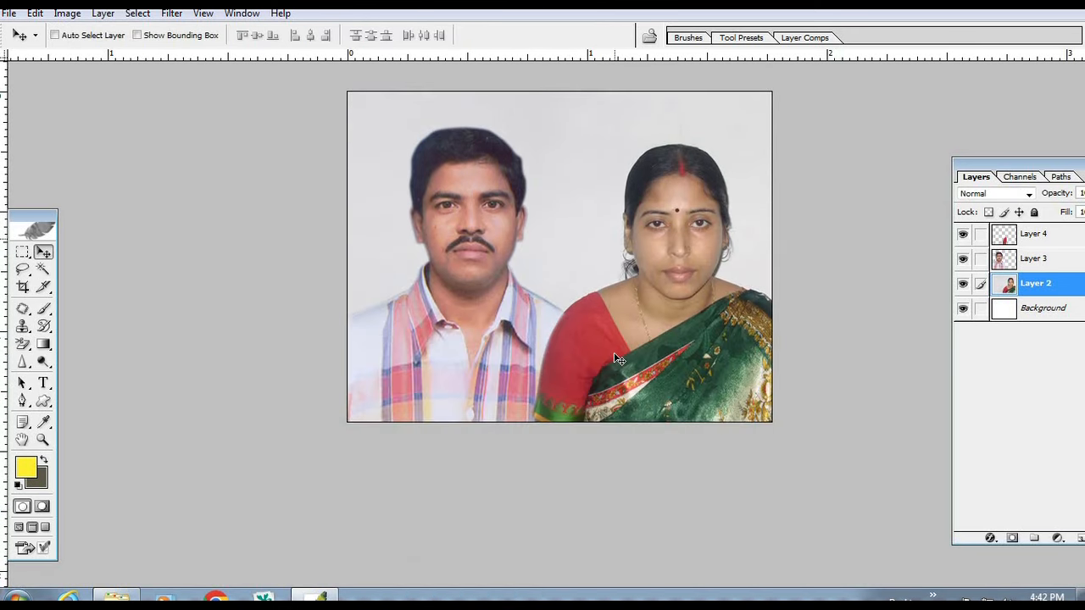
- Select the woman's face, neck and shoulder skin on Layer 2 with the Lasso tool and feather the selection by 2 pixels
click(45, 442)
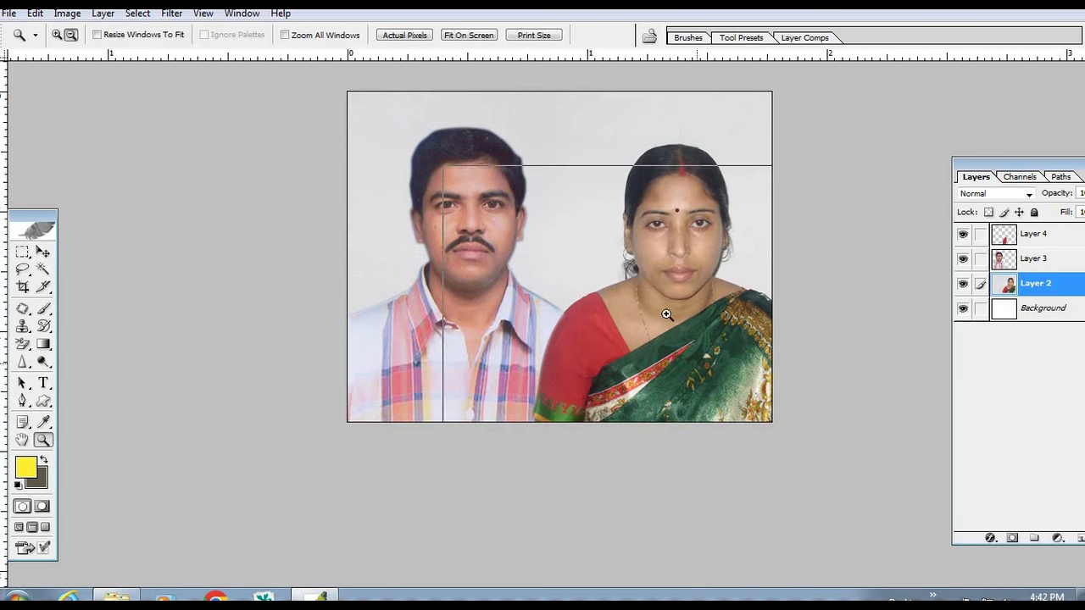
alt+click(699, 363)
click(659, 306)
key(v)
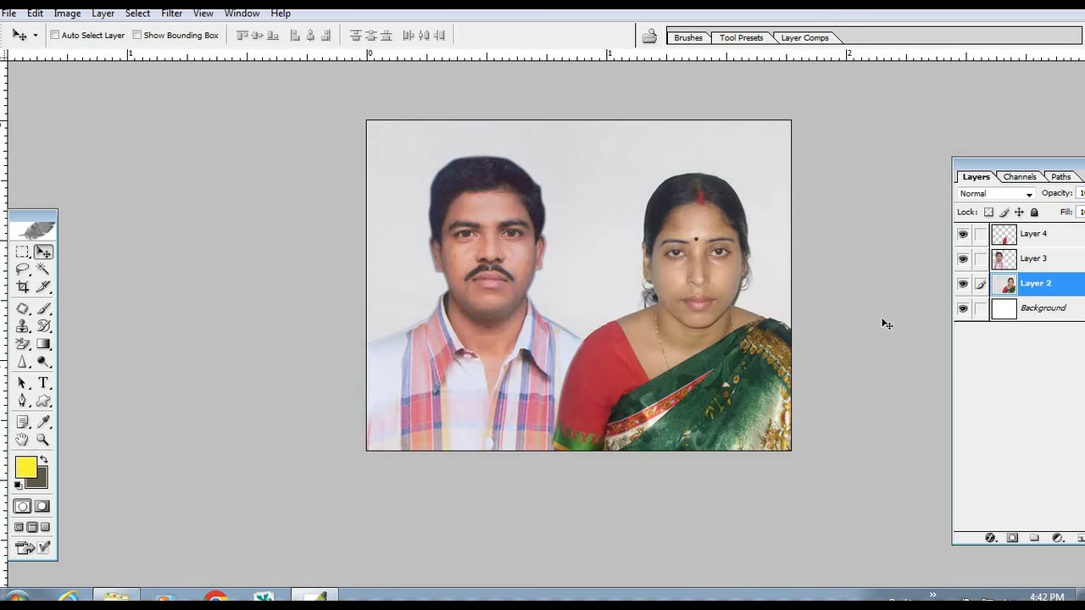
key(z)
click(700, 286)
key(l)
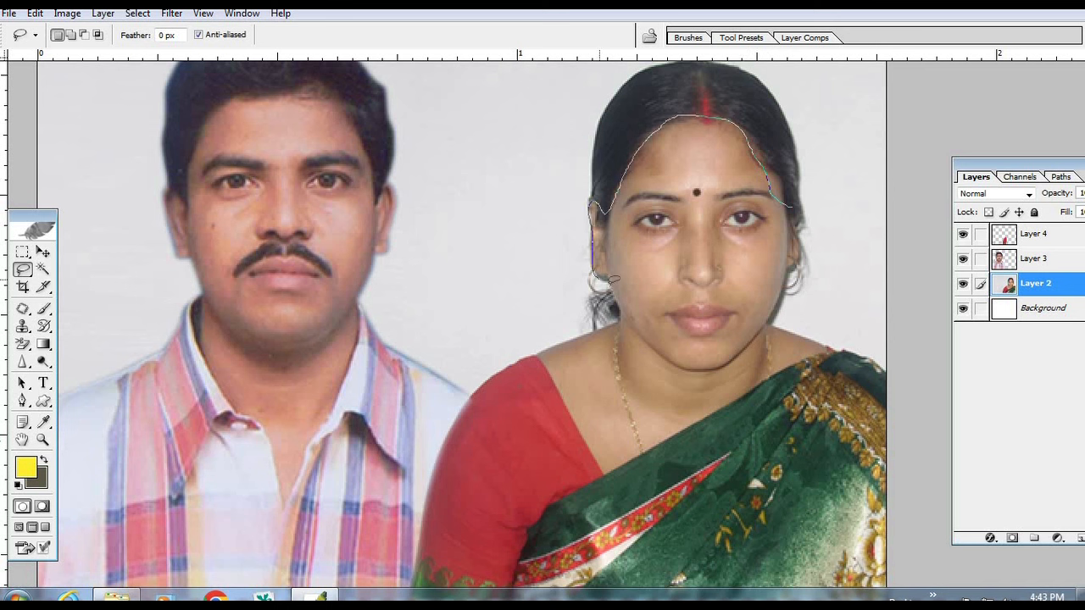
drag(596, 333, 547, 347)
mouse_move(602, 479)
mouse_down()
mouse_move(854, 353)
mouse_move(785, 326)
mouse_up()
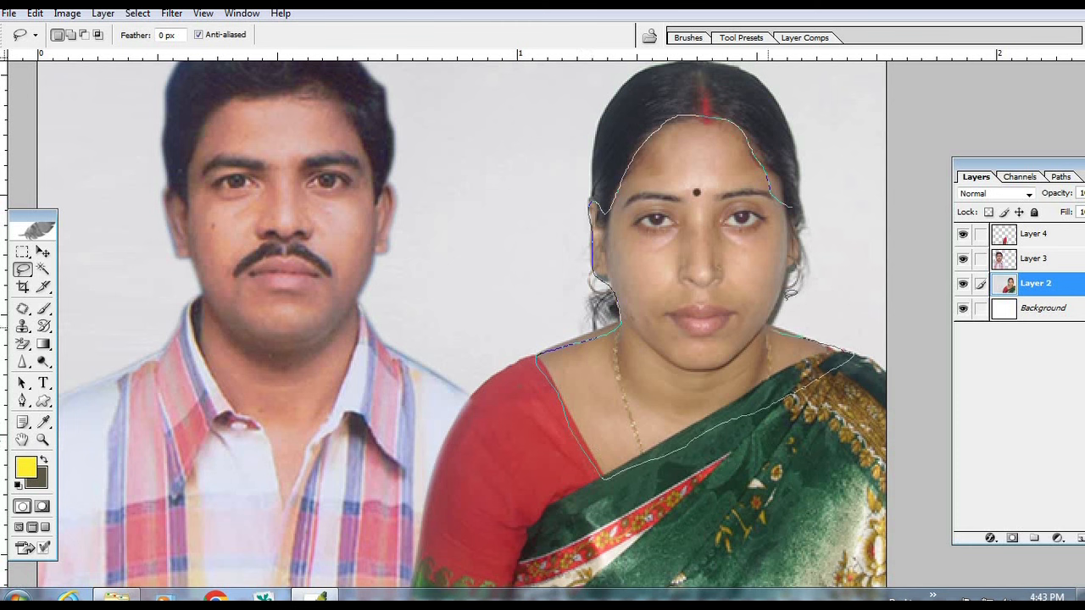
drag(801, 208, 797, 254)
key(ctrl+alt+d)
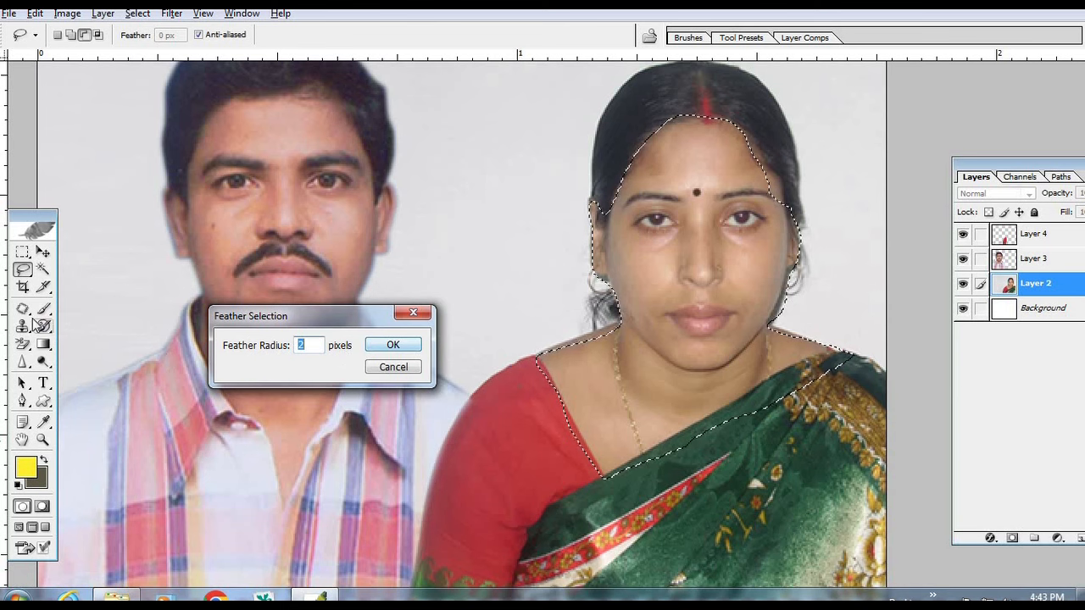
click(414, 346)
- Apply Color Balance to the selected skin's midtones with levels 0, -24, -6, and deselect it
key(ctrl+b)
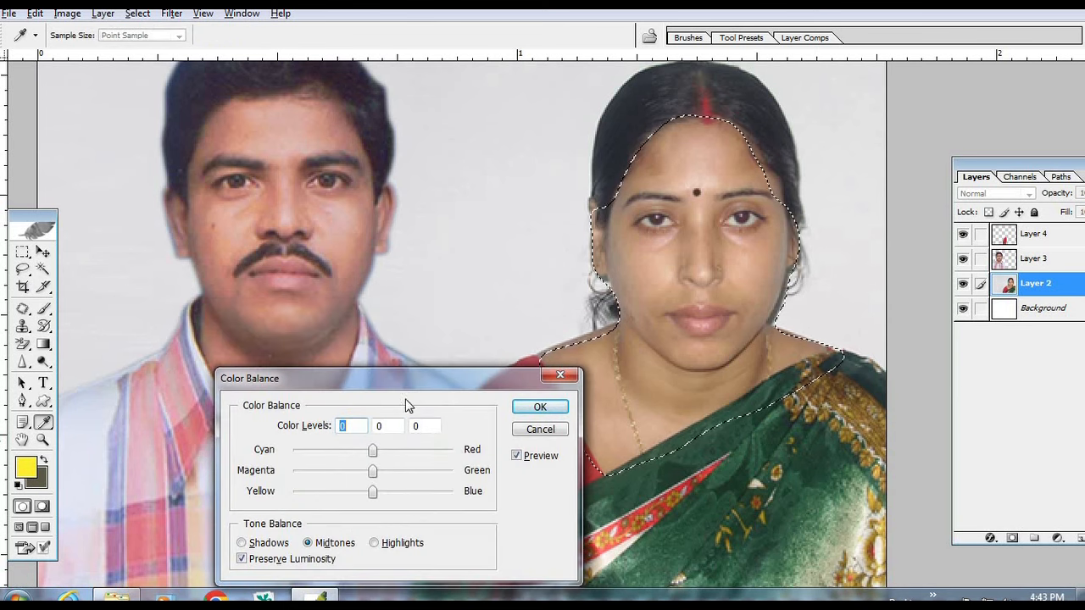
drag(416, 381, 664, 271)
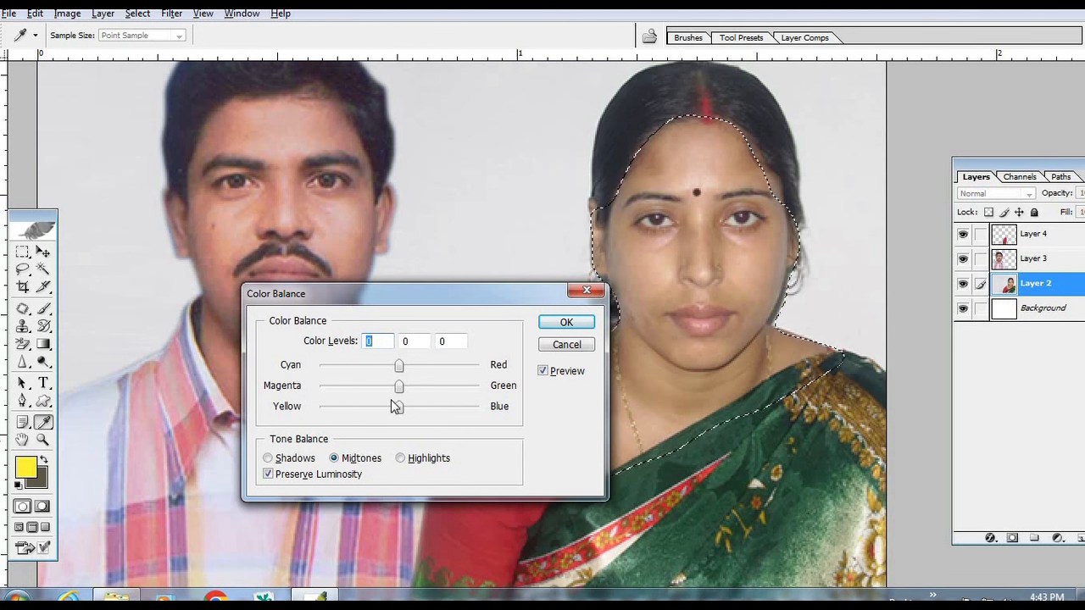
drag(357, 386, 366, 390)
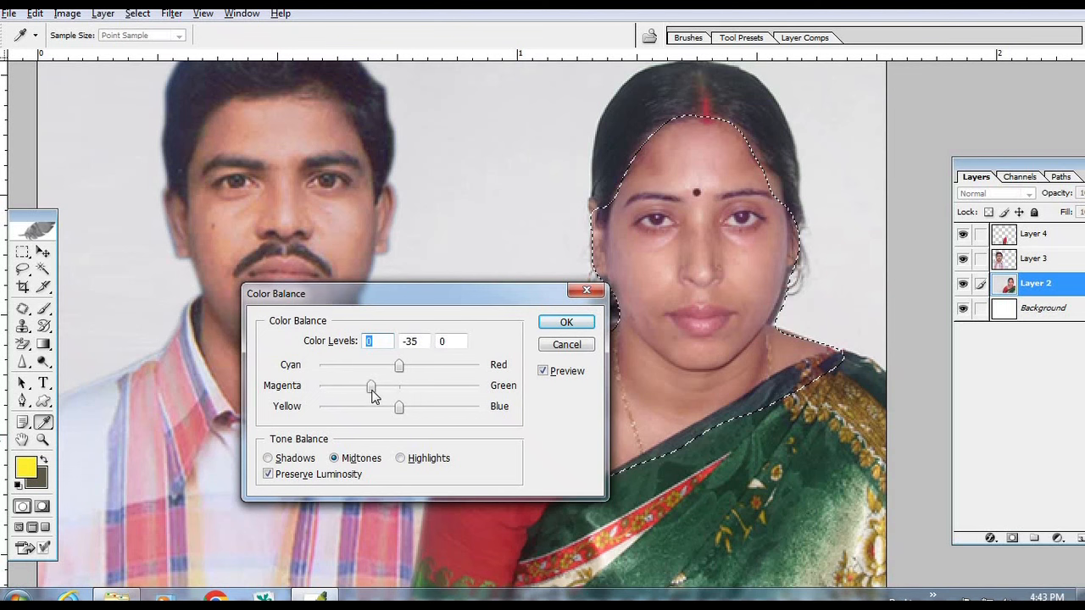
drag(398, 408, 380, 388)
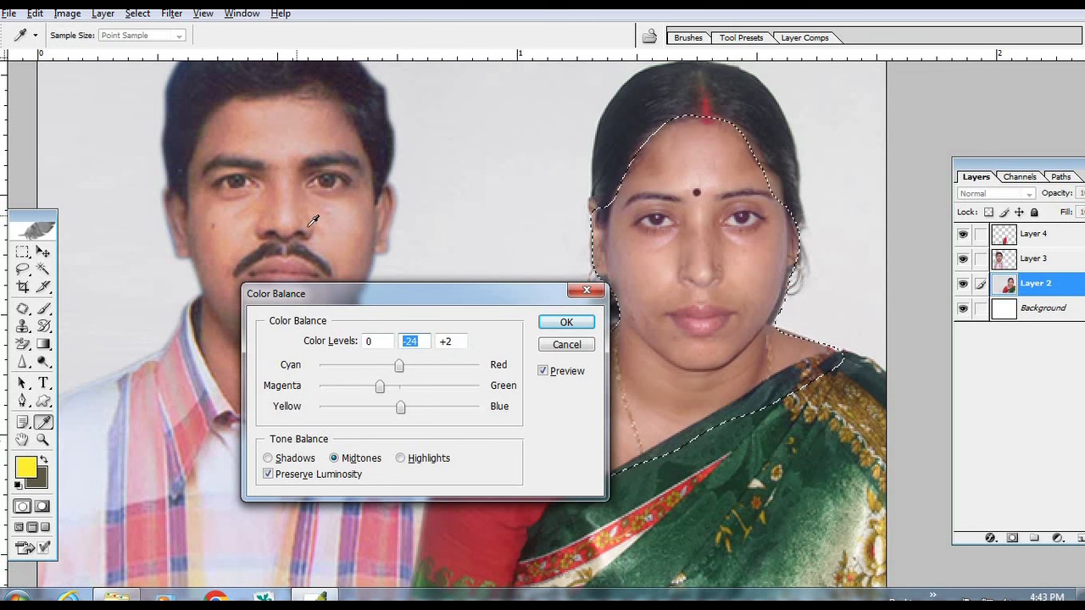
mouse_move(400, 408)
mouse_down()
mouse_move(385, 407)
mouse_move(396, 419)
mouse_up()
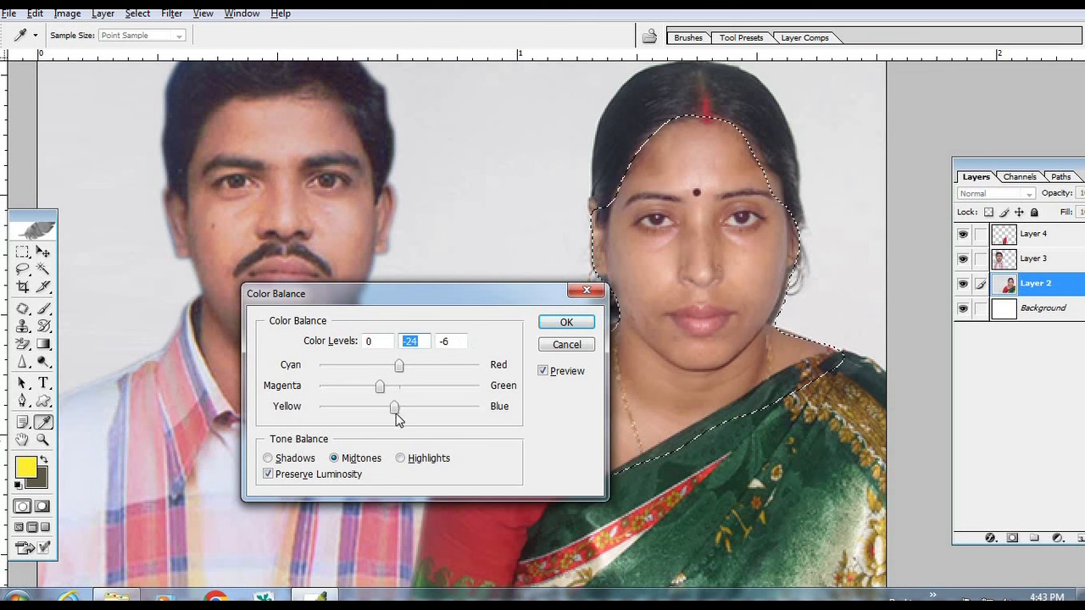
click(566, 322)
key(ctrl+d)
key(v)
key(ctrl+minus)
key(ctrl+minus)
key(ctrl+minus)
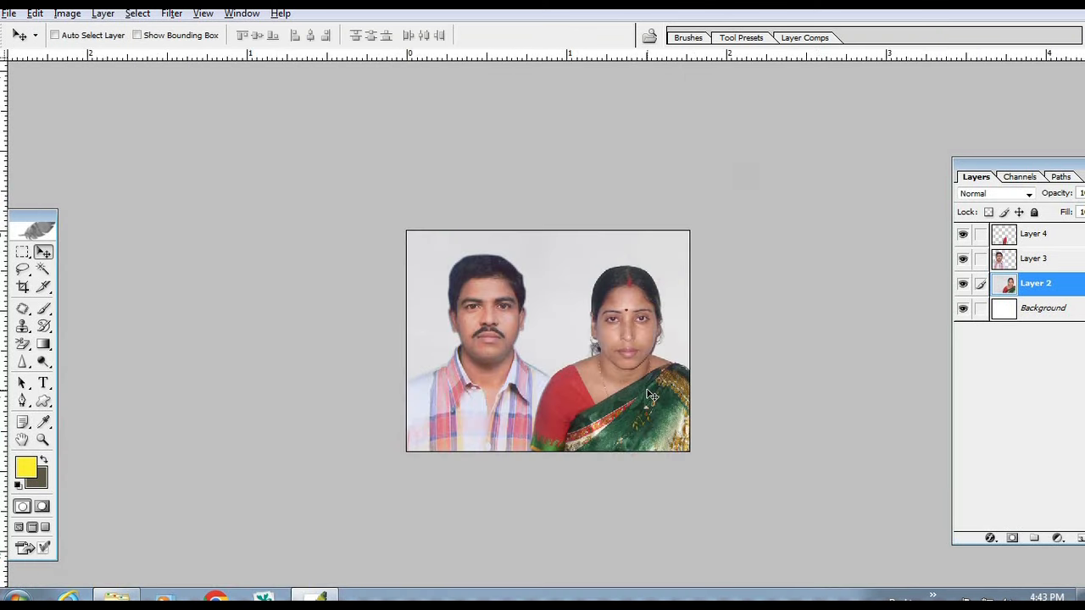
key(z)
drag(428, 247, 688, 451)
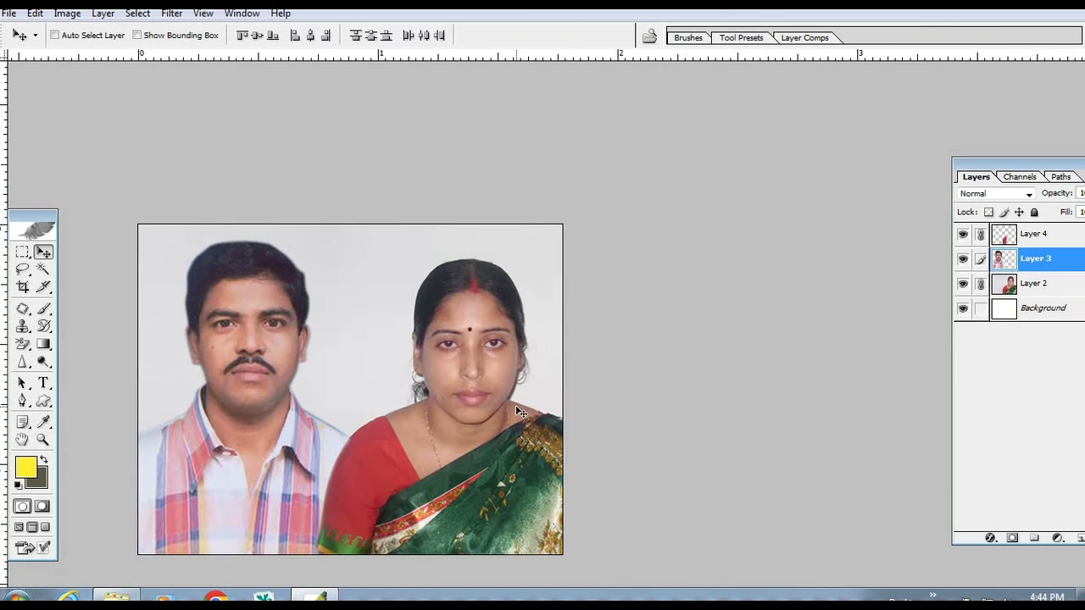
- Create a new white RGB document from the 4 x 6 preset, 4 by 6 inches at 300 pixels/inch
key(ctrl+minus)
key(ctrl+minus)
key(z)
click(359, 417)
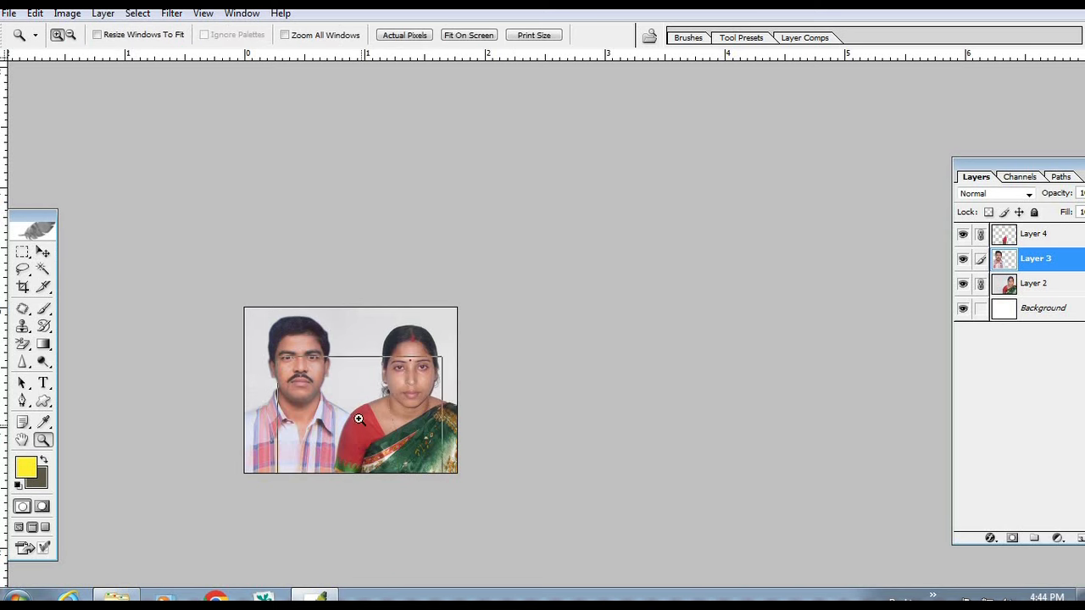
click(338, 367)
key(f)
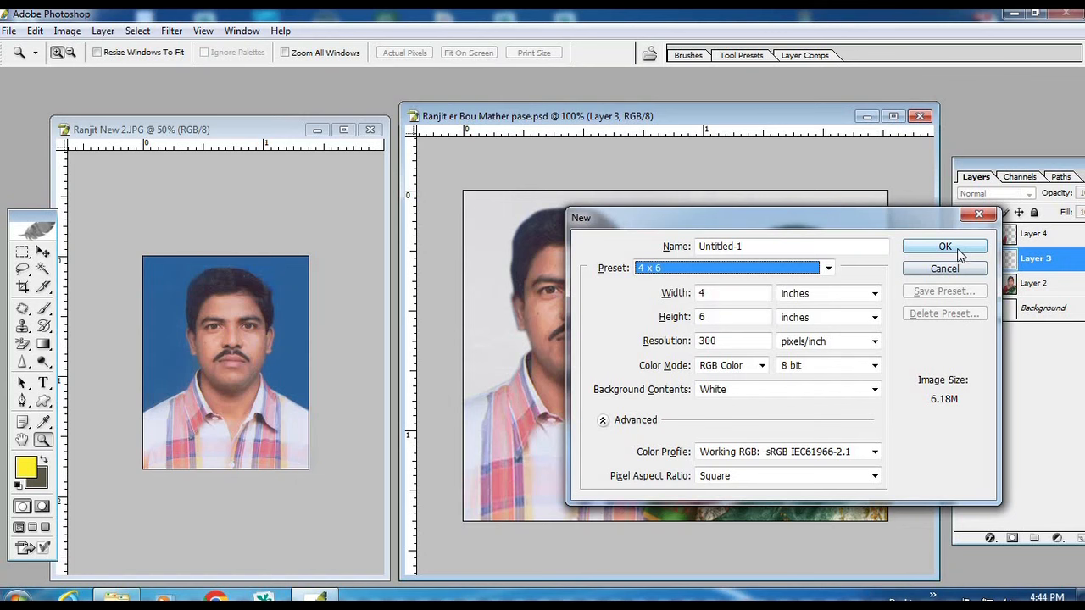
click(958, 247)
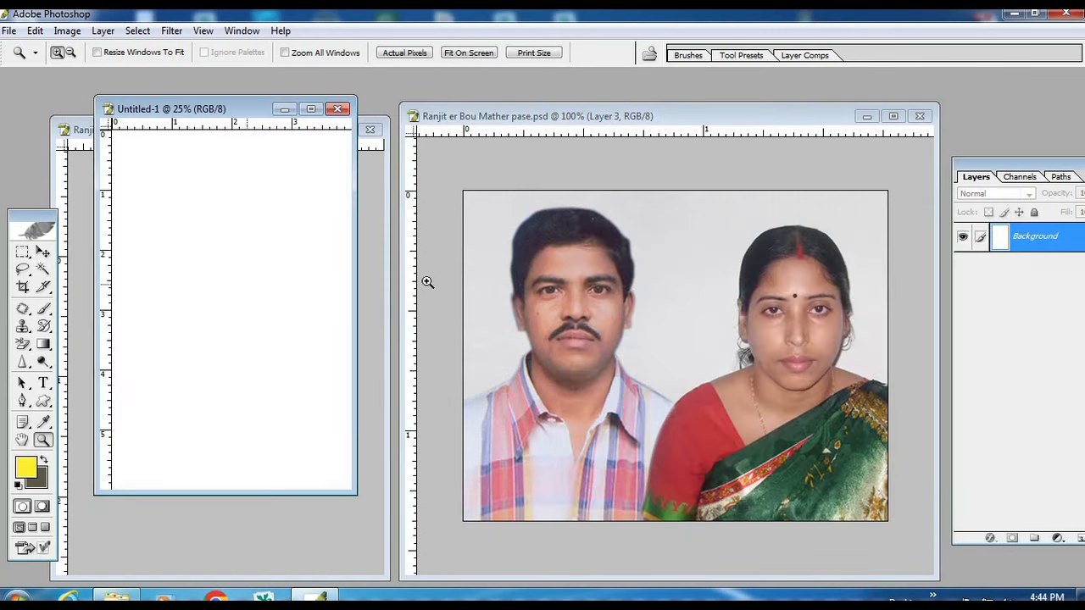
- Link all the layers of the joint photo document and merge them into one
key(v)
click(650, 282)
click(980, 311)
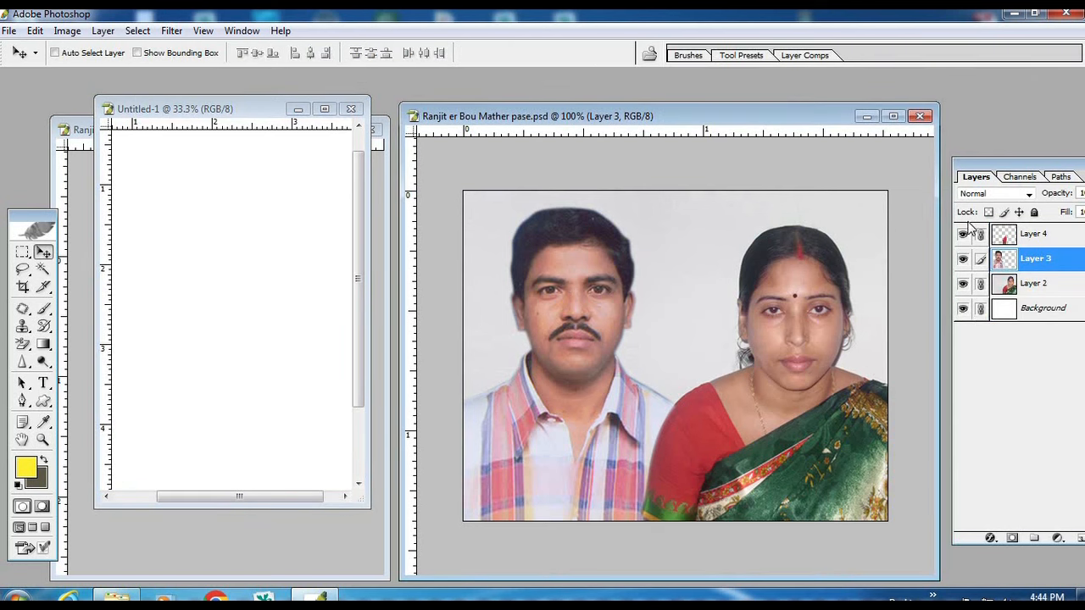
key(ctrl+e)
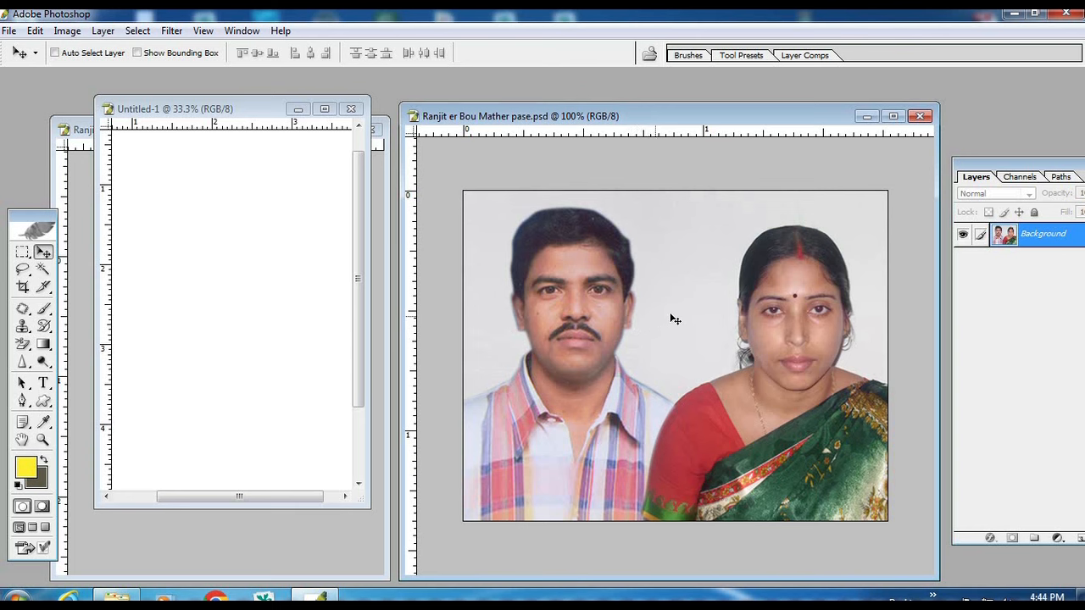
- Copy the merged joint photo into the blank 4 x 6 document and place it near the page's upper-left corner
drag(718, 312, 194, 235)
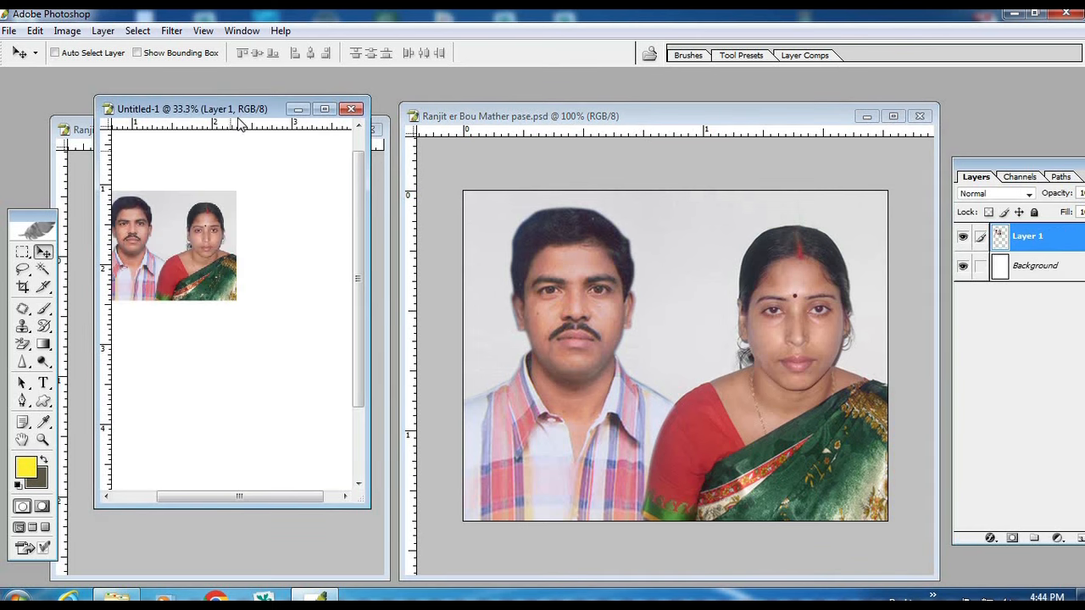
double_click(246, 110)
scroll(507, 247, down, 5)
scroll(511, 249, up, 9)
drag(514, 325, 474, 201)
scroll(474, 202, up, 2)
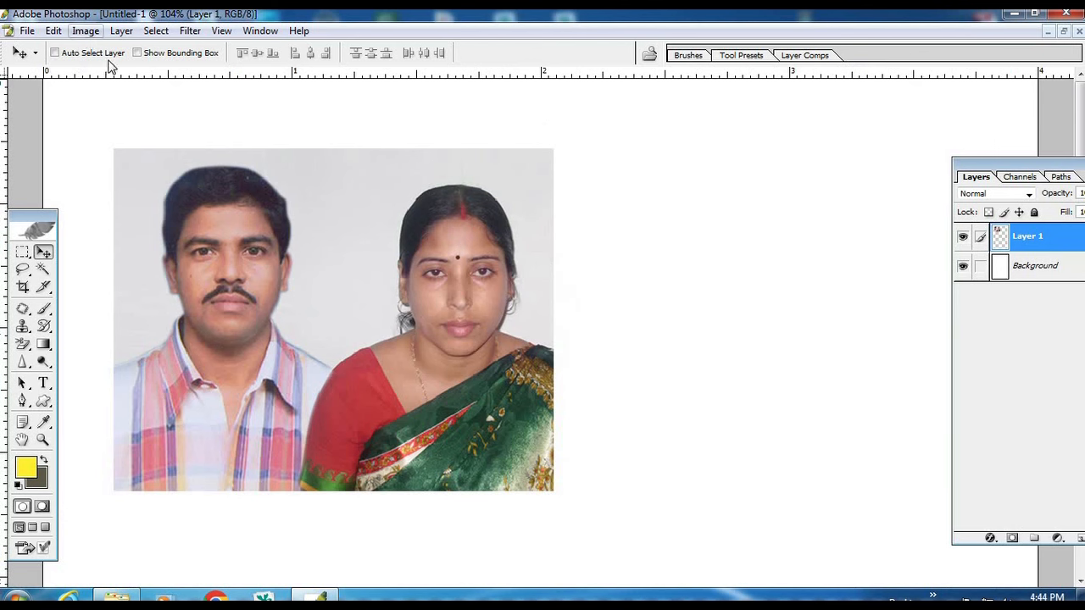
- Apply Brightness/Contrast to the copied joint photo with brightness +14 and contrast +8
click(86, 31)
mouse_move(136, 73)
click(282, 178)
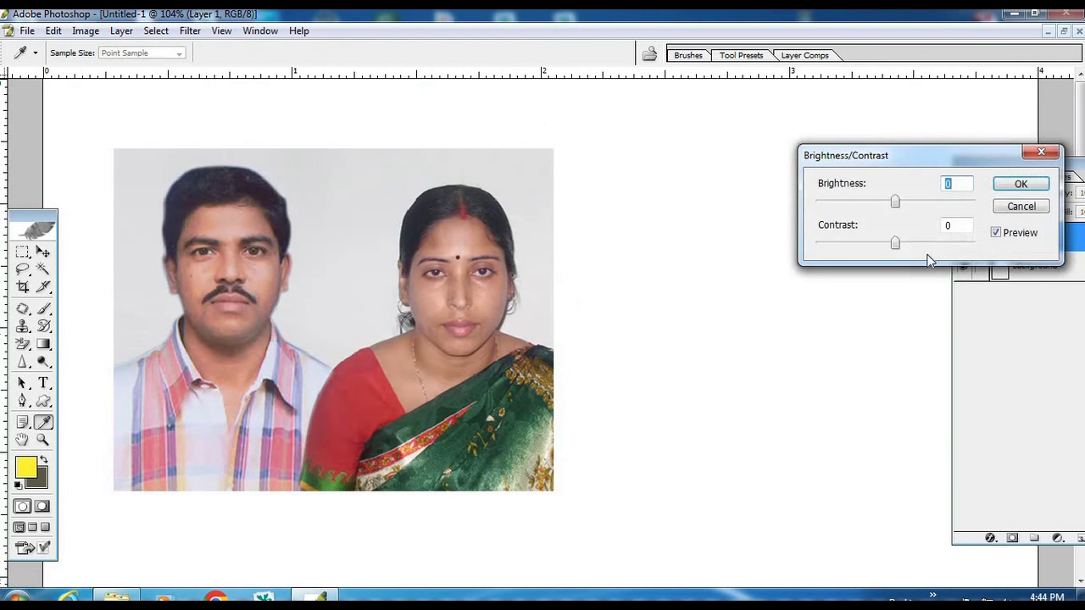
drag(901, 245, 908, 245)
drag(897, 201, 906, 204)
drag(905, 245, 901, 246)
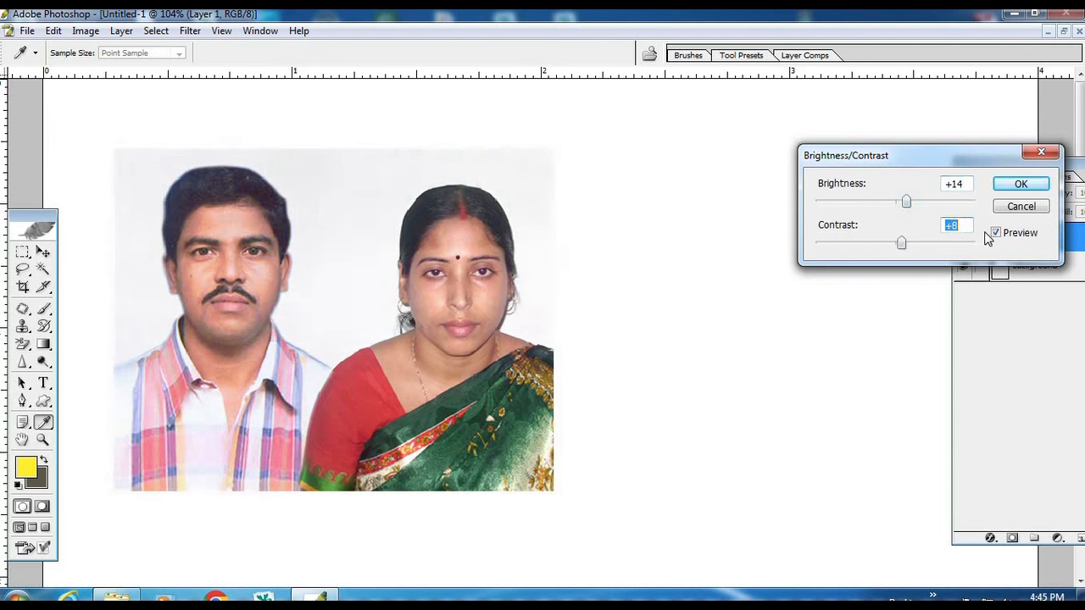
key(Return)
- Add a 3 px black stroke outside the edges of the joint photo on Layer 1
ctrl+right_click(278, 244)
click(306, 255)
click(53, 31)
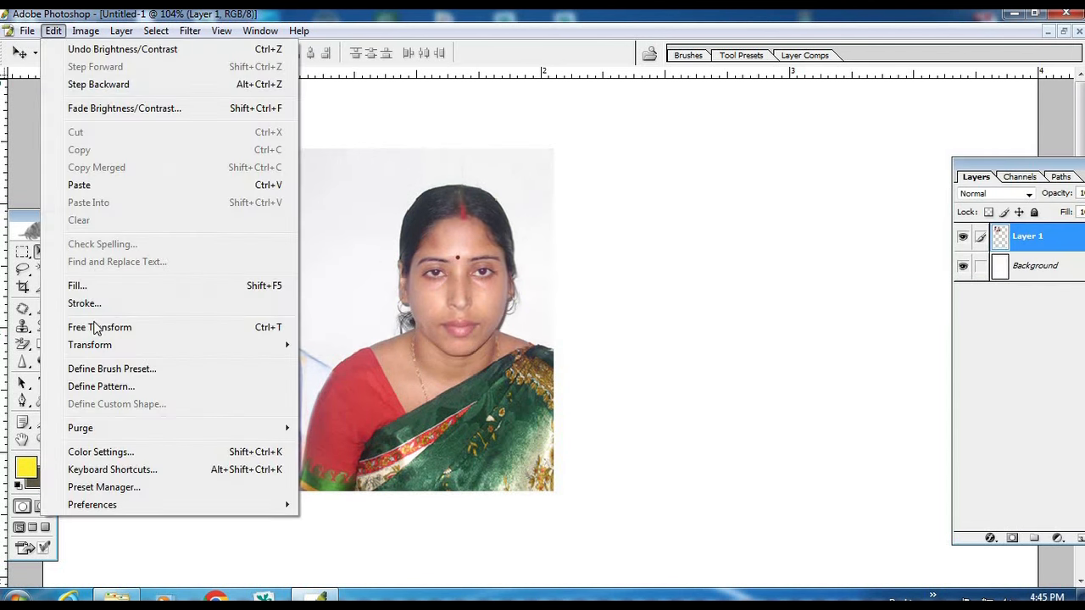
click(102, 305)
click(491, 260)
click(669, 496)
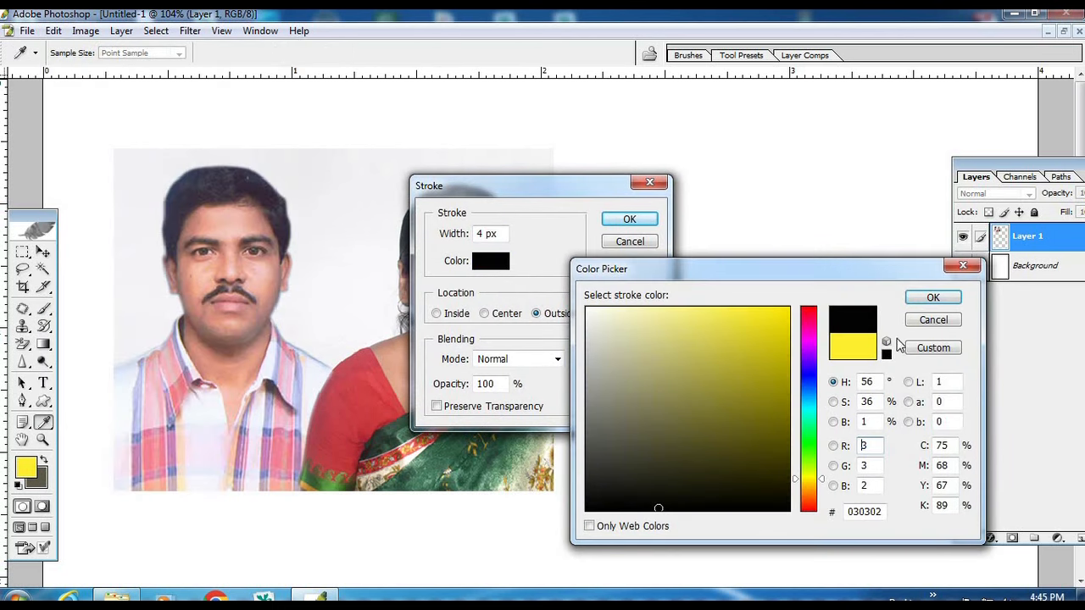
click(924, 299)
text(3)
click(629, 221)
- Duplicate the bordered photo beside the original to form a row of two, and merge both into one layer
key(ctrl+minus)
key(ctrl+minus)
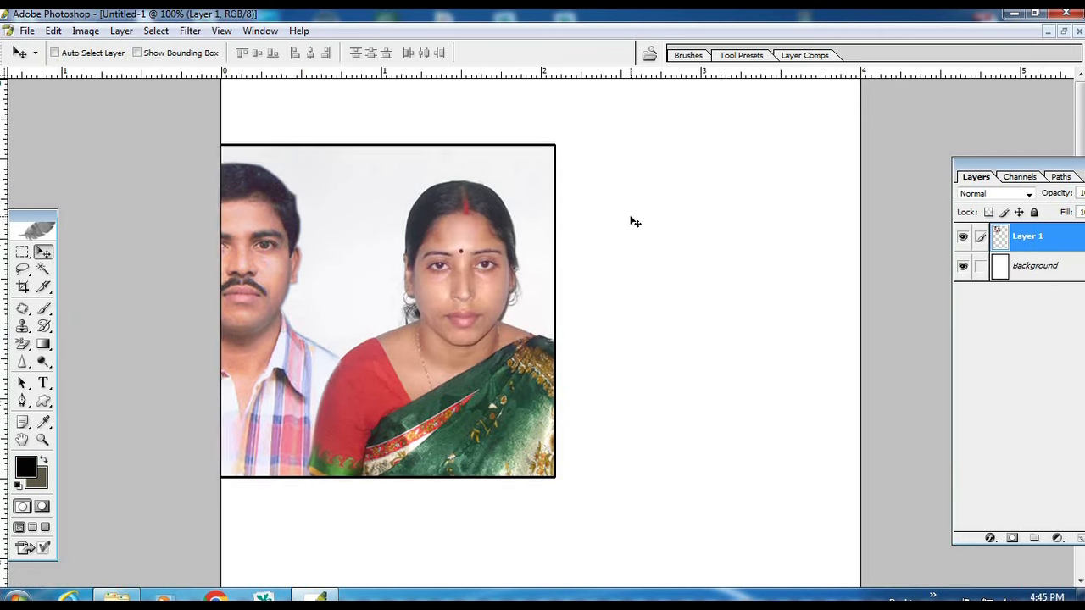
drag(413, 282, 731, 269)
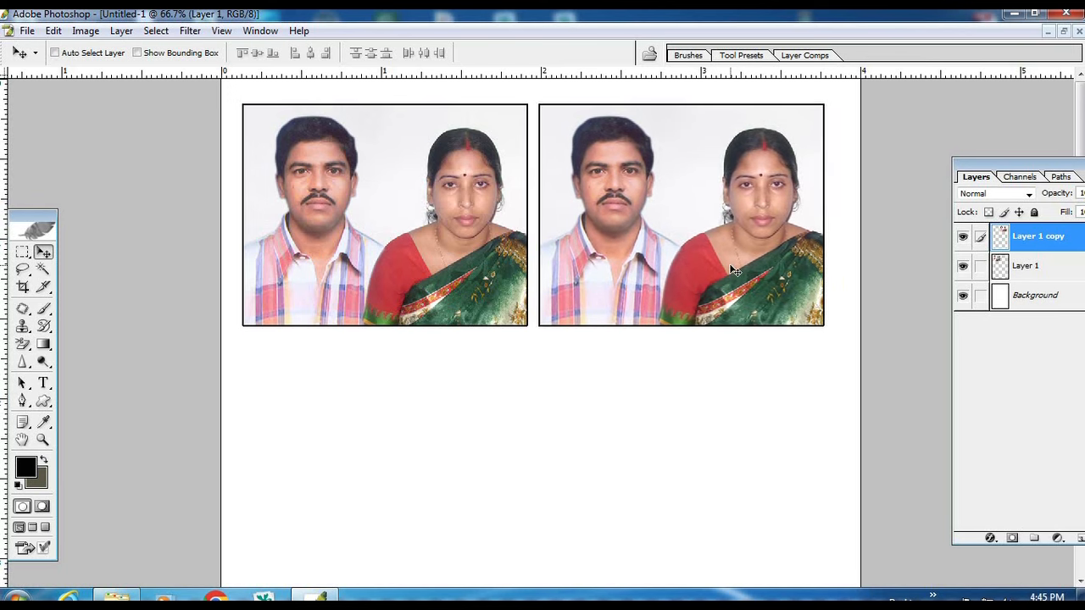
key(ctrl+e)
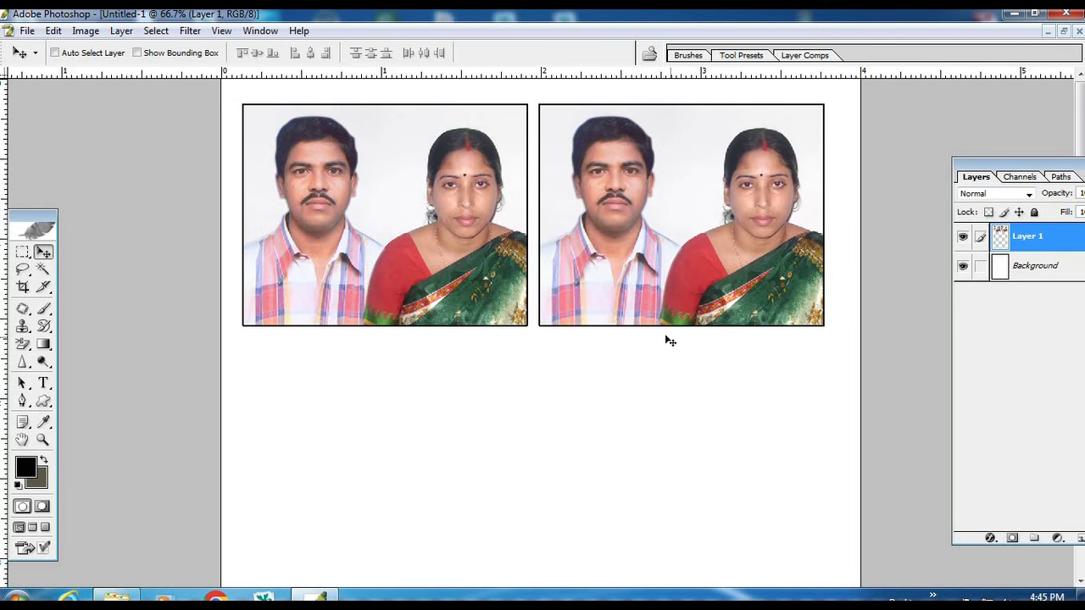
- Duplicate the row of two photos directly below the first row and merge the two rows
scroll(693, 270, down, 3)
drag(674, 173, 672, 392)
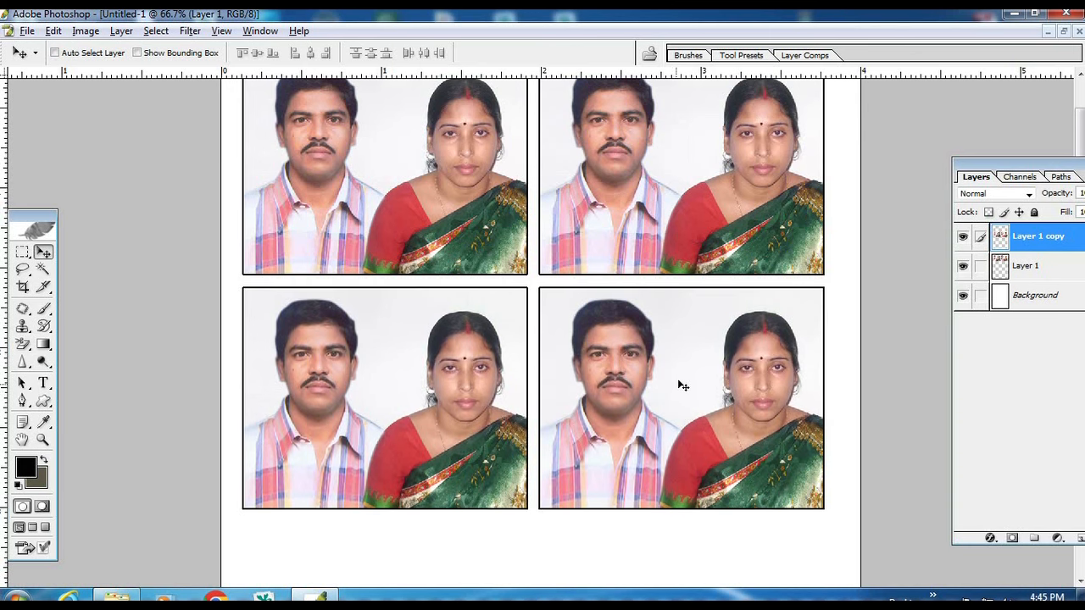
scroll(680, 381, down, 2)
key(ctrl+e)
- Duplicate the block of four photos below itself to fill the page with four rows of two
scroll(674, 359, down, 3)
drag(632, 234, 621, 509)
key(ctrl+minus)
key(ctrl+minus)
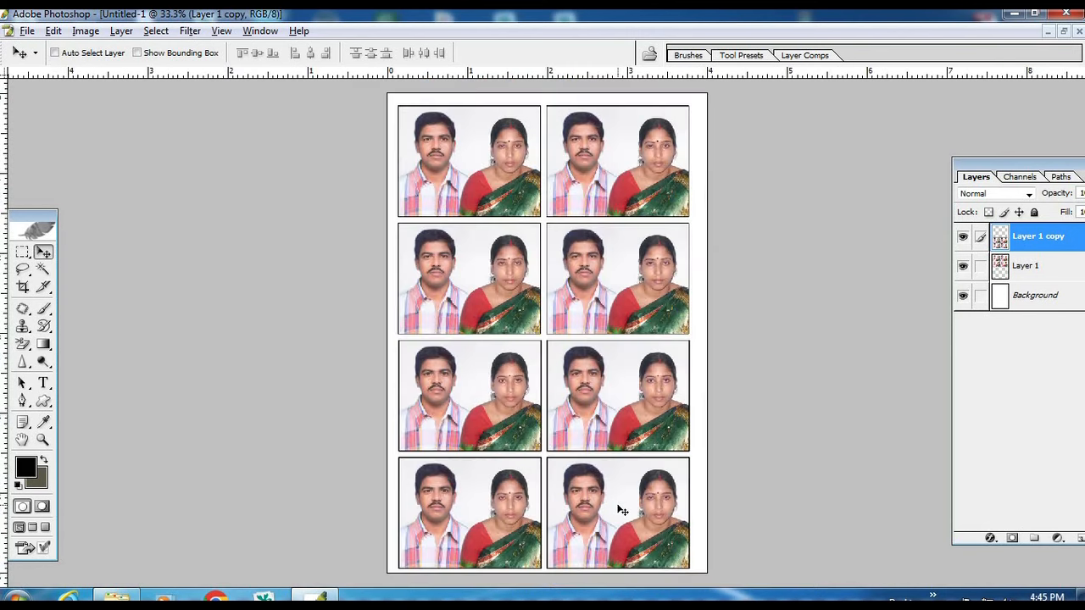
- Link Layer 1 with its copy, shift the whole photo grid to centre it on the page, and inspect it up close
click(981, 265)
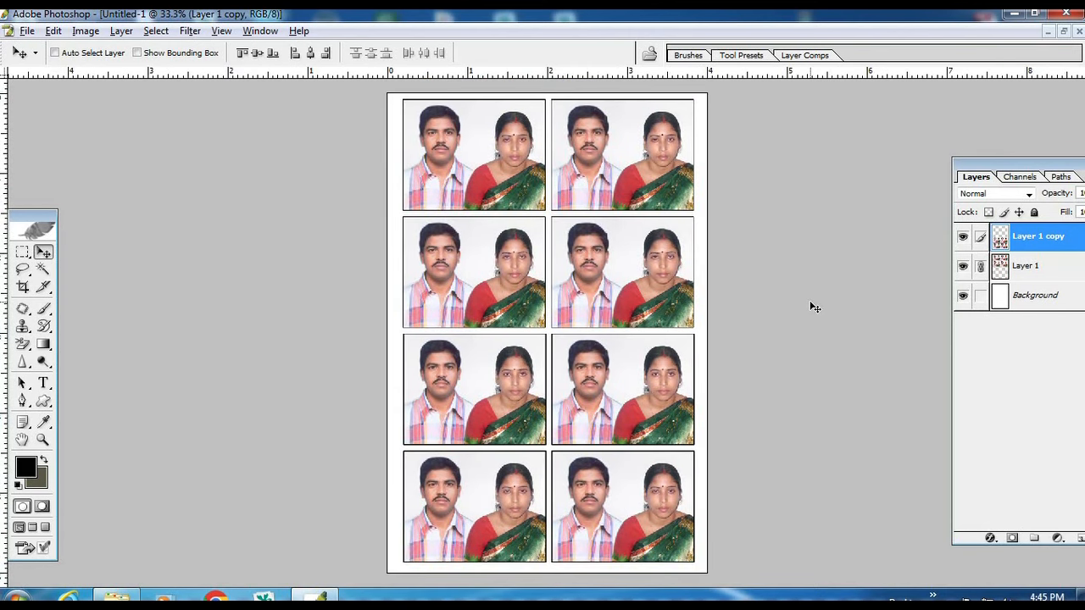
key(Left)
key(Down)
key(Down)
key(z)
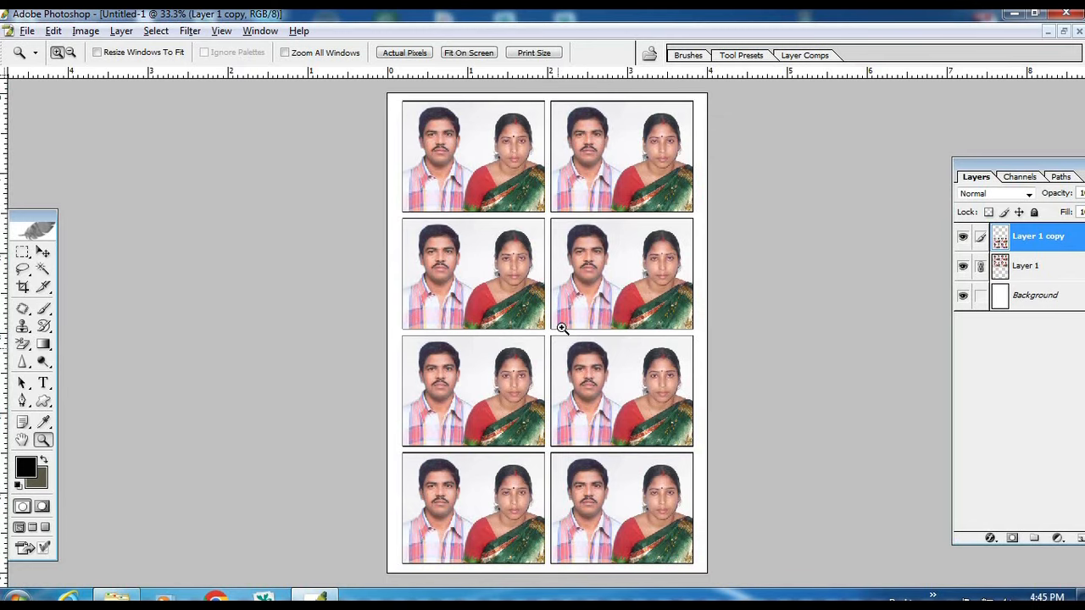
click(582, 350)
click(582, 346)
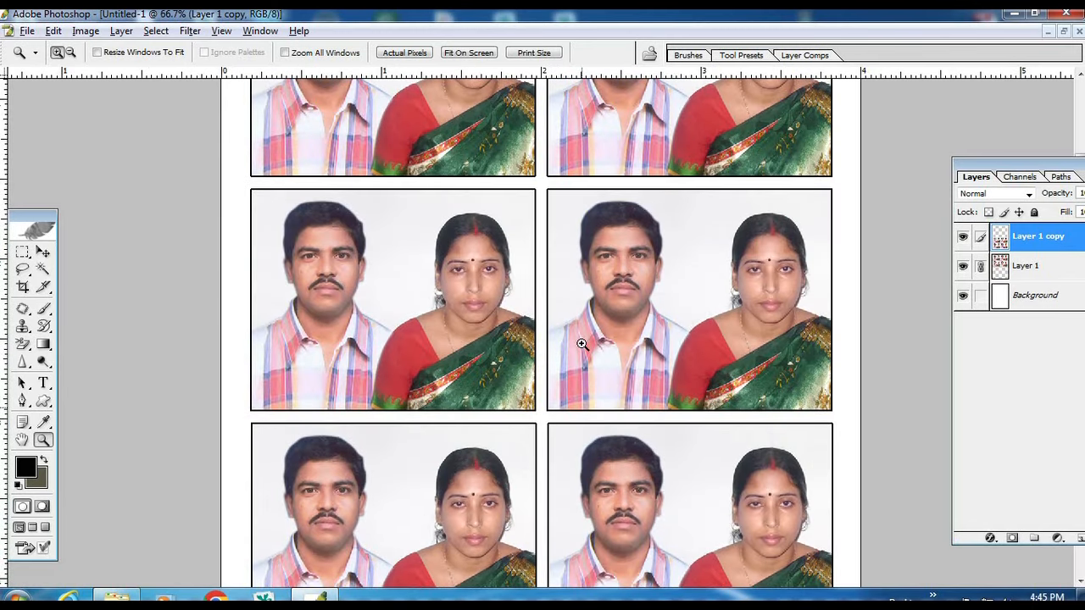